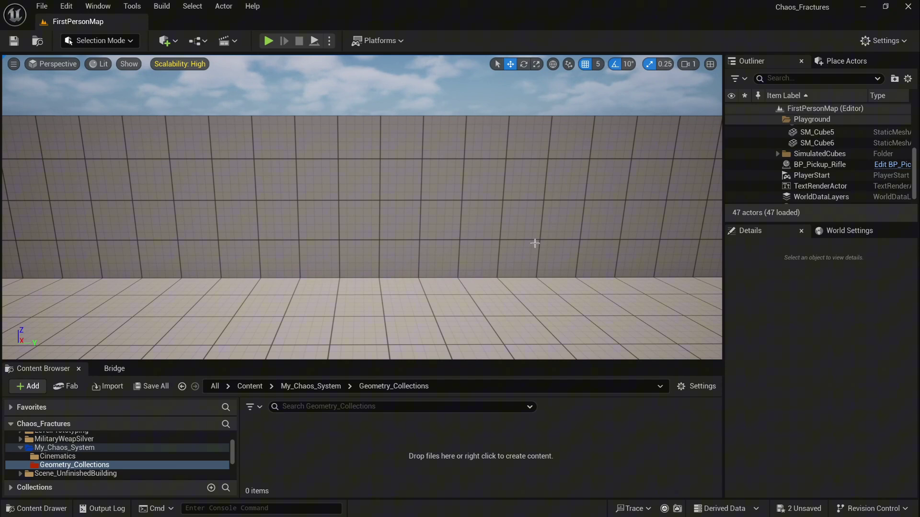
# - Widen the right-hand panels, return to the Outliner's actor list, and open the editor mode list
pyautogui.click(846, 62)
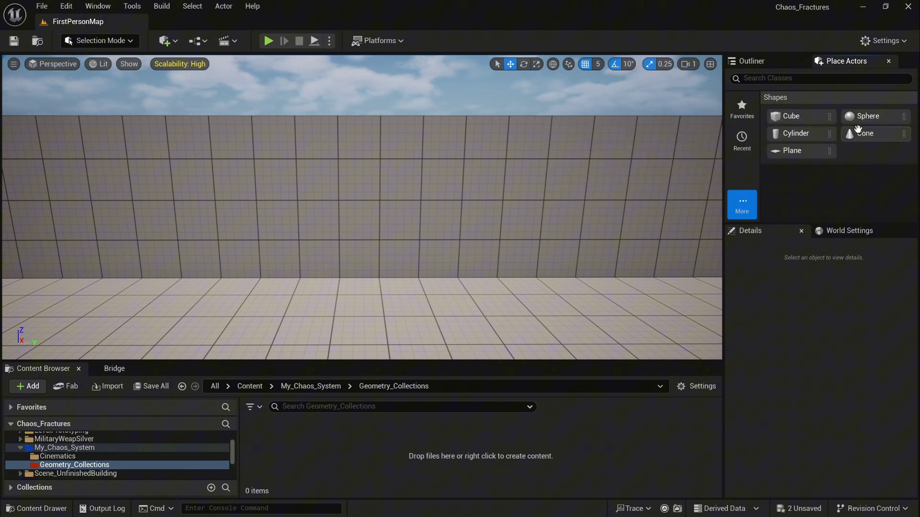
pyautogui.moveTo(722, 138); pyautogui.dragTo(713, 139)
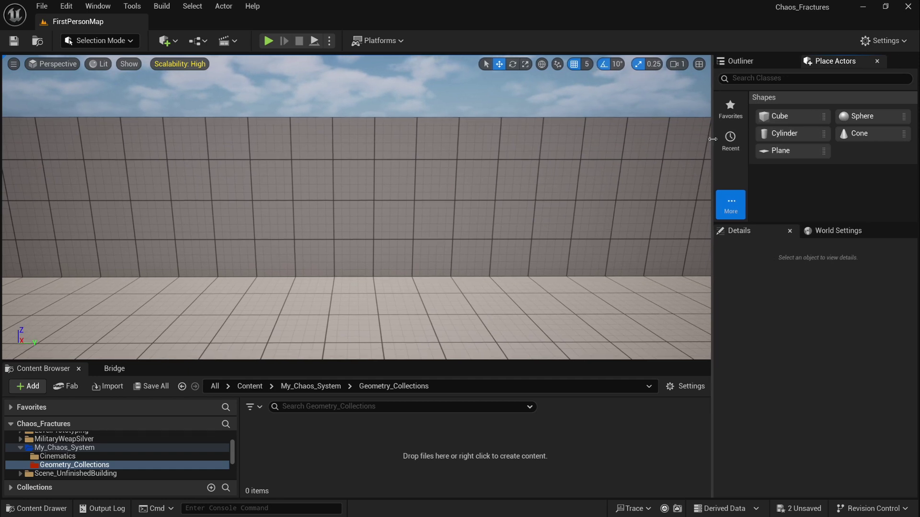
pyautogui.click(740, 61)
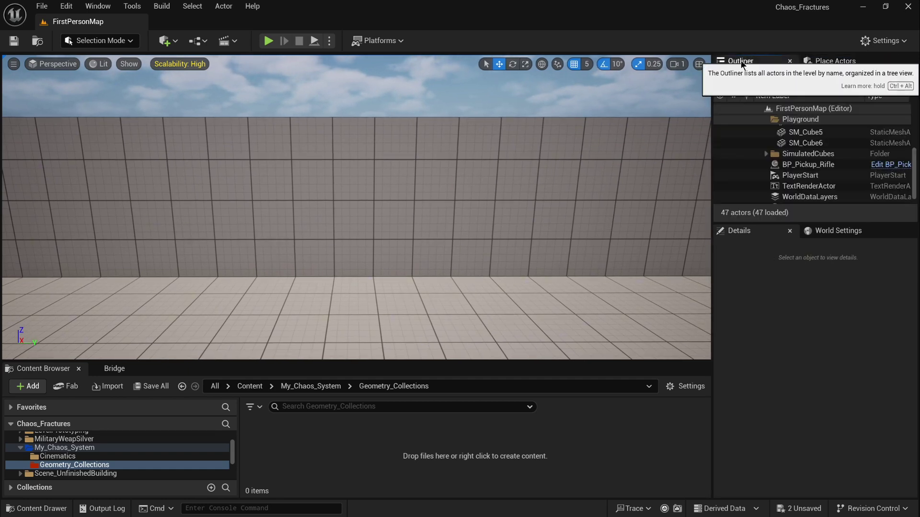
pyautogui.click(126, 40)
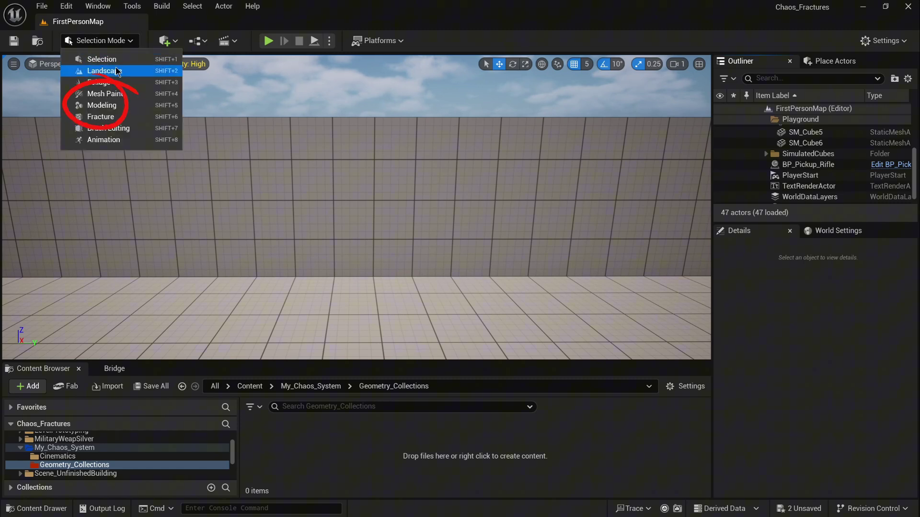
# - Switch the editor to Modeling mode and select the floor mesh
pyautogui.click(130, 105)
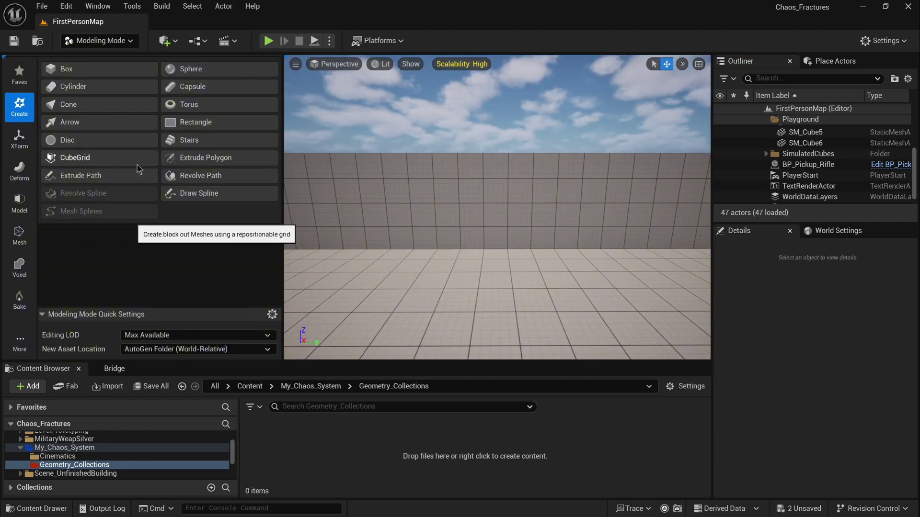
pyautogui.moveTo(430, 205); pyautogui.dragTo(482, 224, button='right')
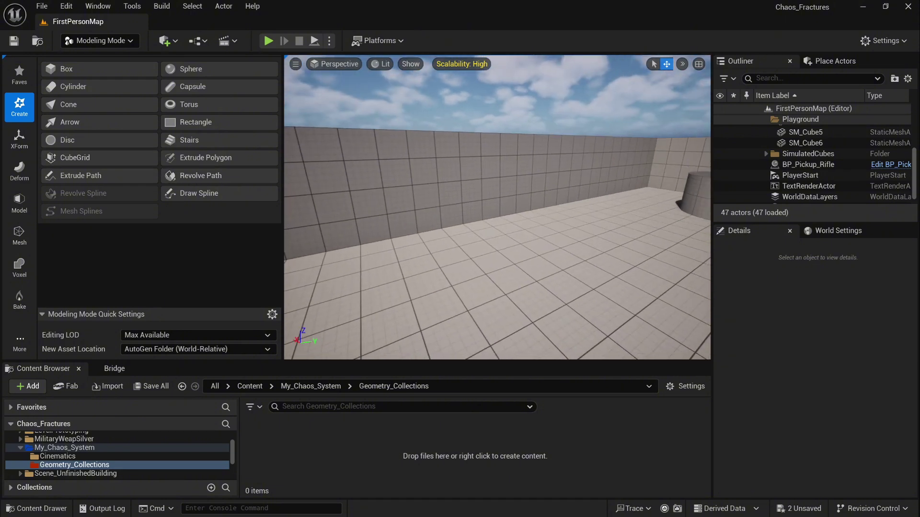
pyautogui.click(533, 210)
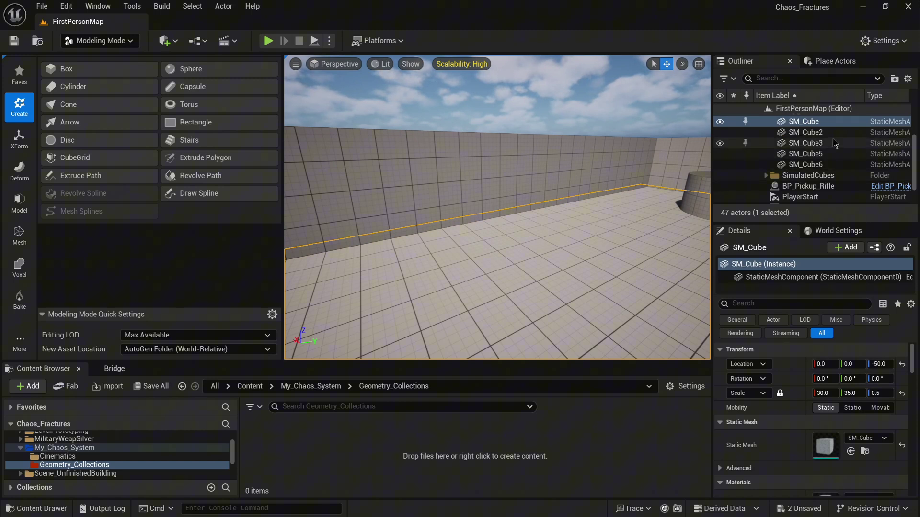
pyautogui.scroll(-3, 834, 143)
pyautogui.scroll(6, 832, 154)
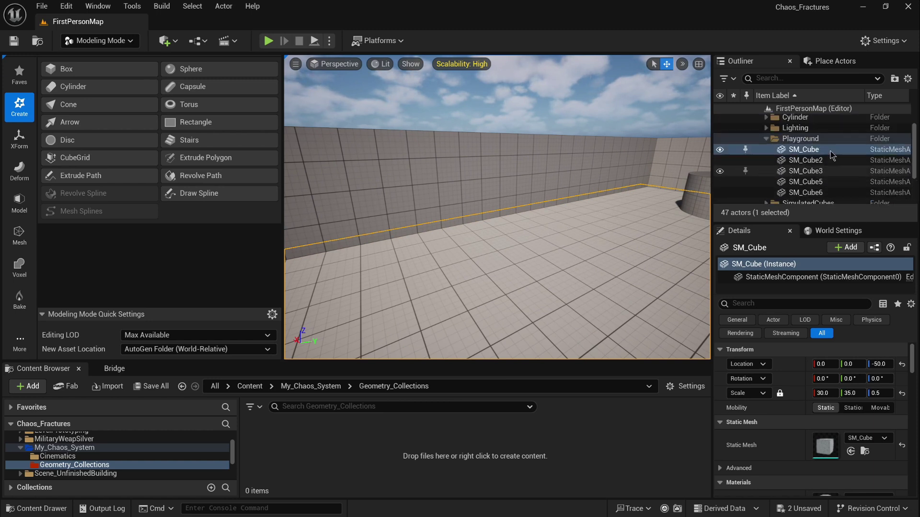
# - Clear the floor selection and move the view close to face the tiled wall
pyautogui.click(810, 109)
pyautogui.moveTo(584, 188); pyautogui.dragTo(555, 200, button='right')
pyautogui.press('w')
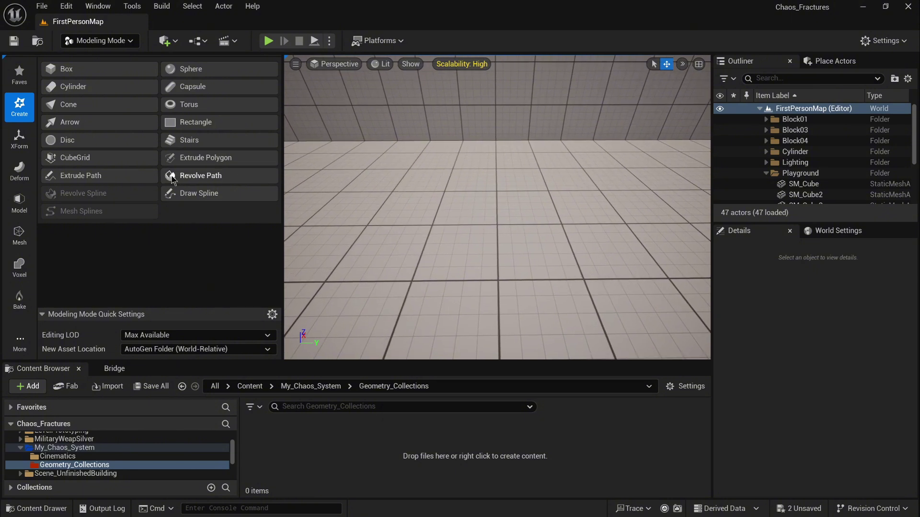
# - Start the CubeGrid tool and set Current Block Size to 20
pyautogui.click(113, 165)
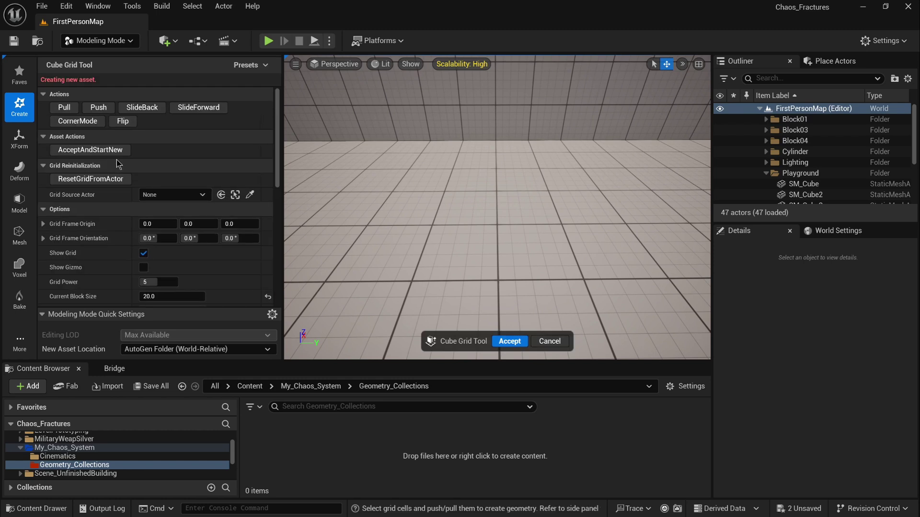
pyautogui.click(268, 298)
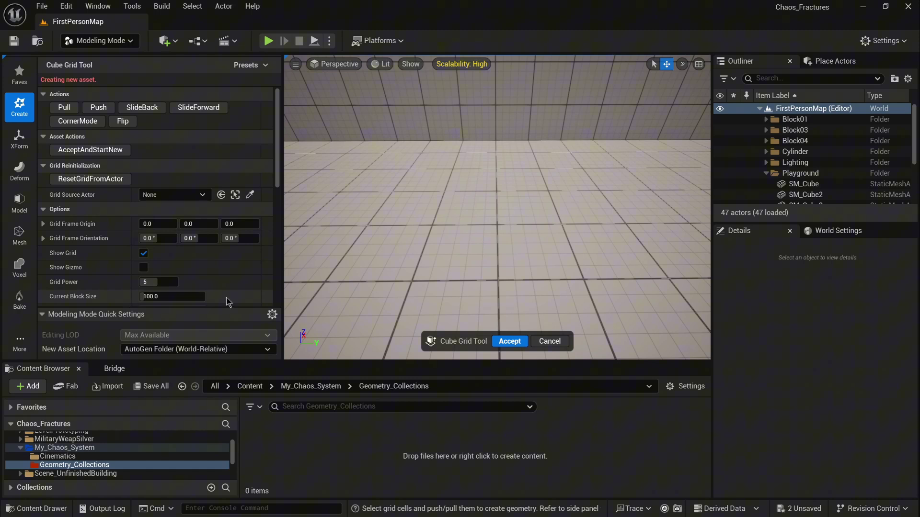
pyautogui.click(178, 299)
pyautogui.write('2')
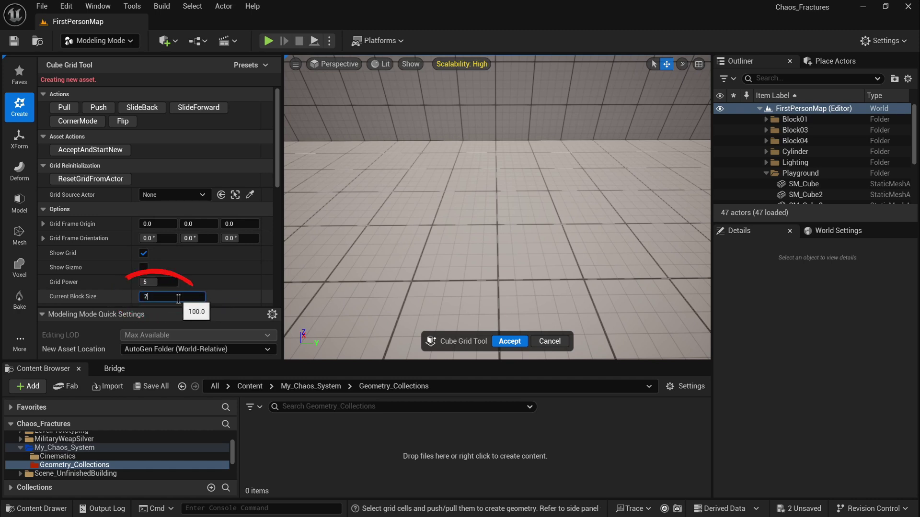
pyautogui.write('0')
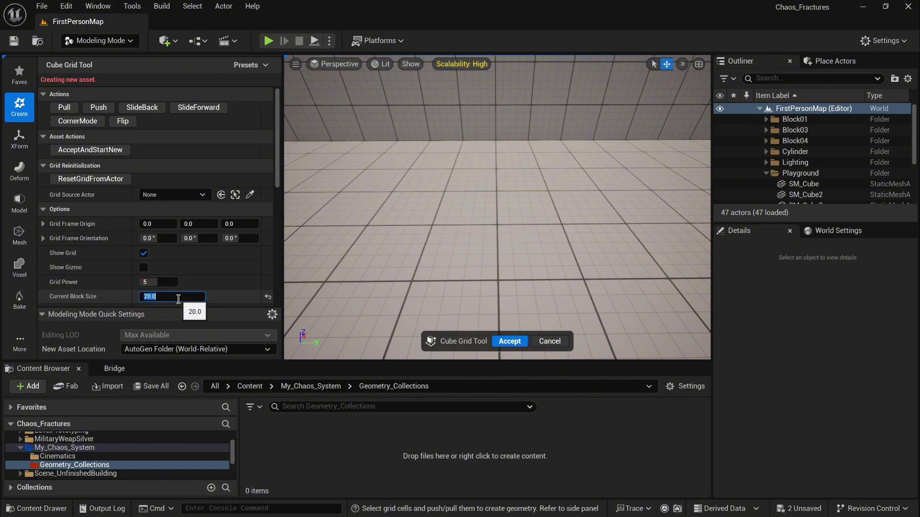
pyautogui.press('Return')
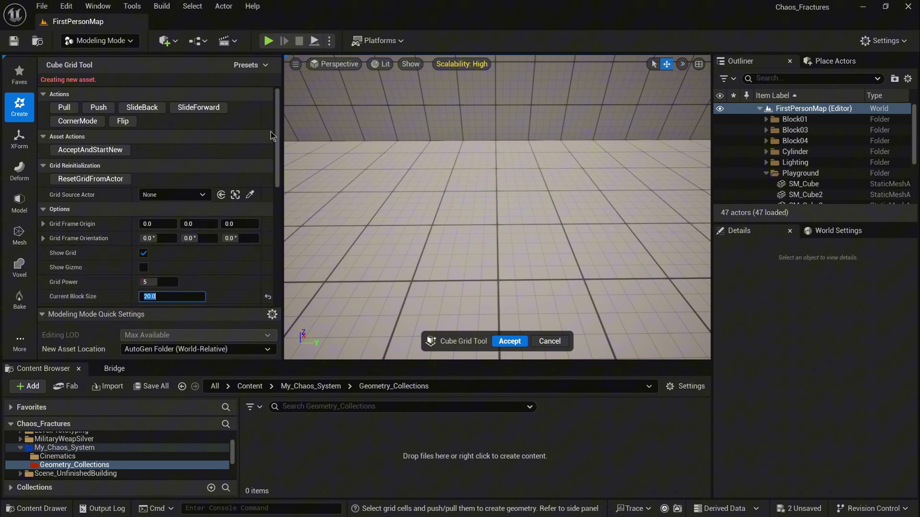
pyautogui.moveTo(277, 127); pyautogui.dragTo(273, 215)
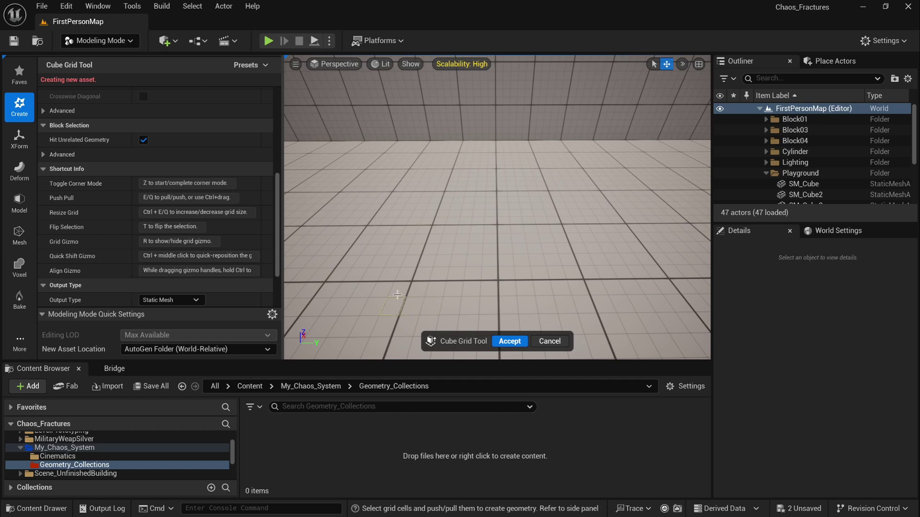
# - Select a 300 by 40 floor area of grid cells and extrude it upward into a tall wall
pyautogui.click(368, 231)
pyautogui.moveTo(367, 233); pyautogui.dragTo(557, 239)
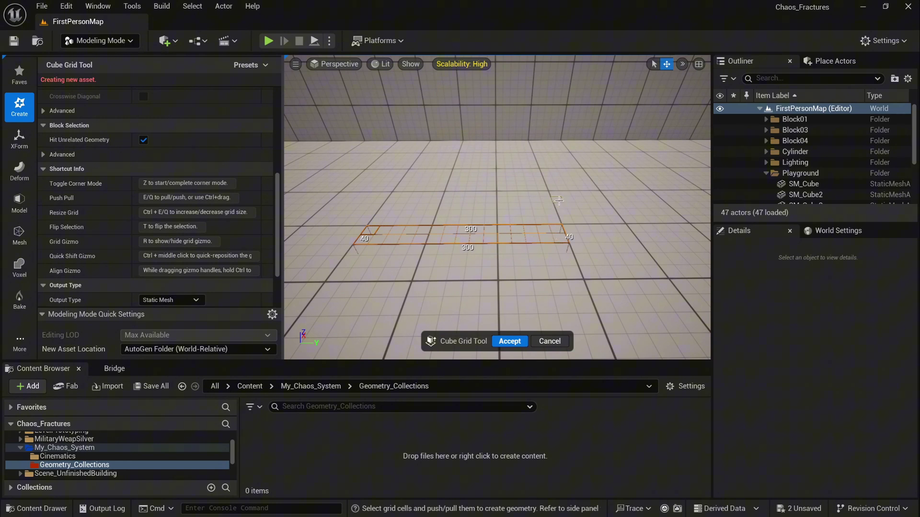
pyautogui.press('e')
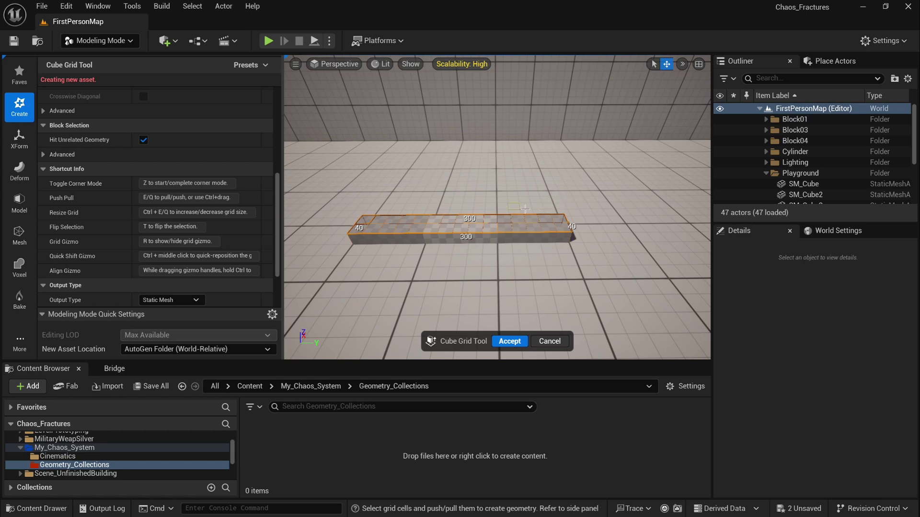
pyautogui.press('e')
pyautogui.press('e')
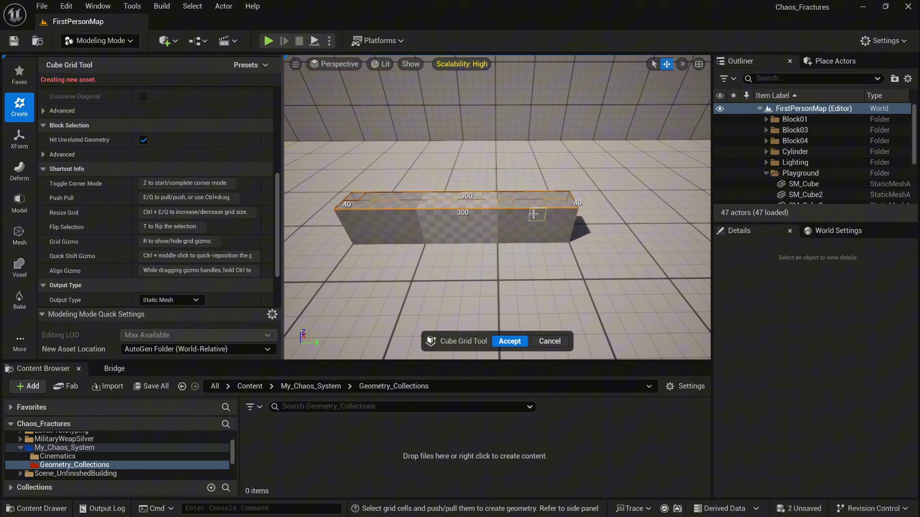
pyautogui.press('e')
pyautogui.press('e')
pyautogui.press('e')
pyautogui.press('e')
pyautogui.press('e')
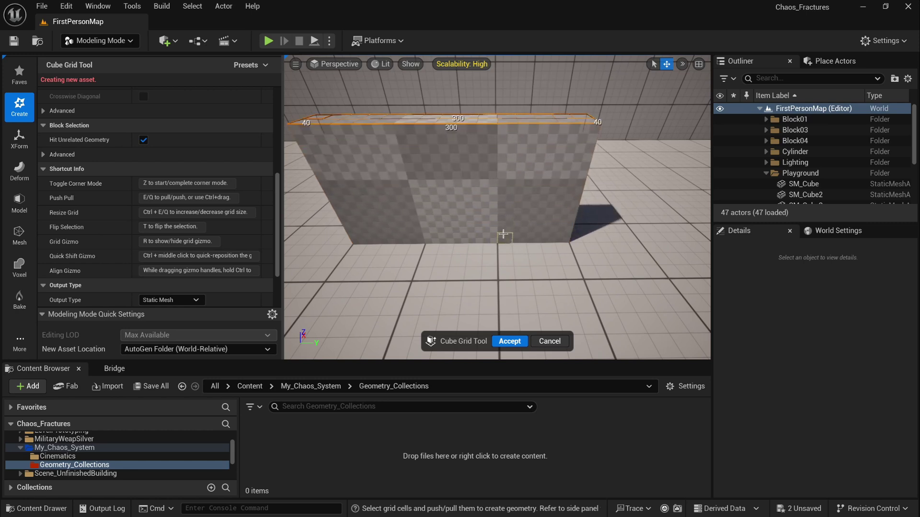
pyautogui.press('e')
pyautogui.press('e')
pyautogui.moveTo(502, 235); pyautogui.dragTo(503, 216, button='right')
pyautogui.press('e')
pyautogui.press('e')
pyautogui.press('e')
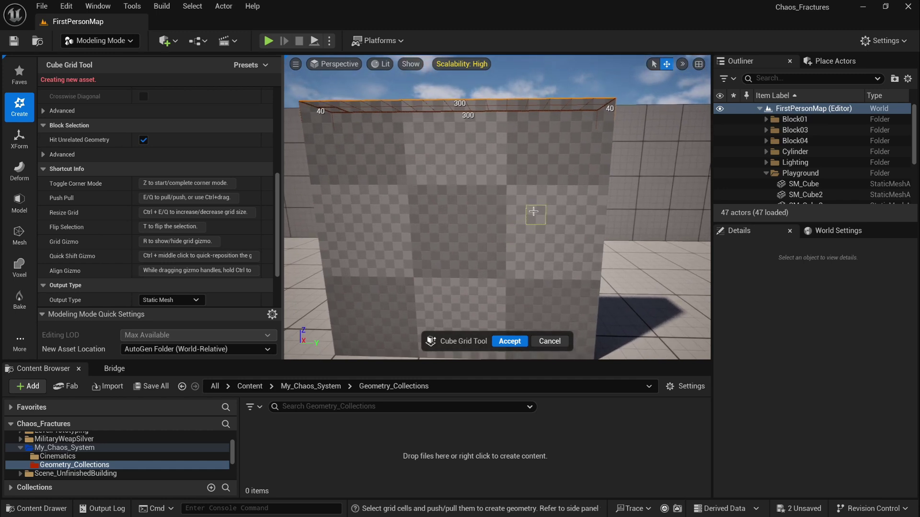
pyautogui.moveTo(537, 212); pyautogui.dragTo(536, 214, button='right')
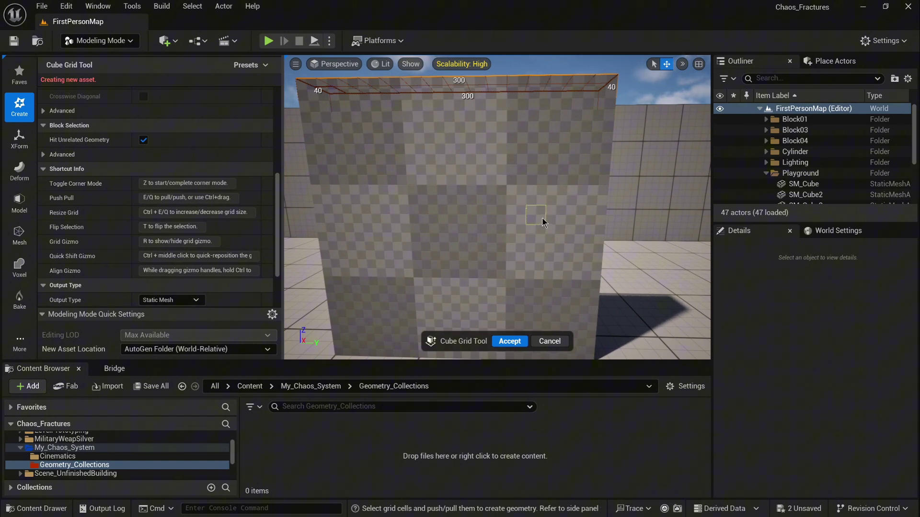
pyautogui.press('s')
pyautogui.moveTo(543, 217)
pyautogui.mouseDown(button='right')
pyautogui.moveTo(528, 210)
pyautogui.moveTo(542, 210)
pyautogui.mouseUp(button='right')
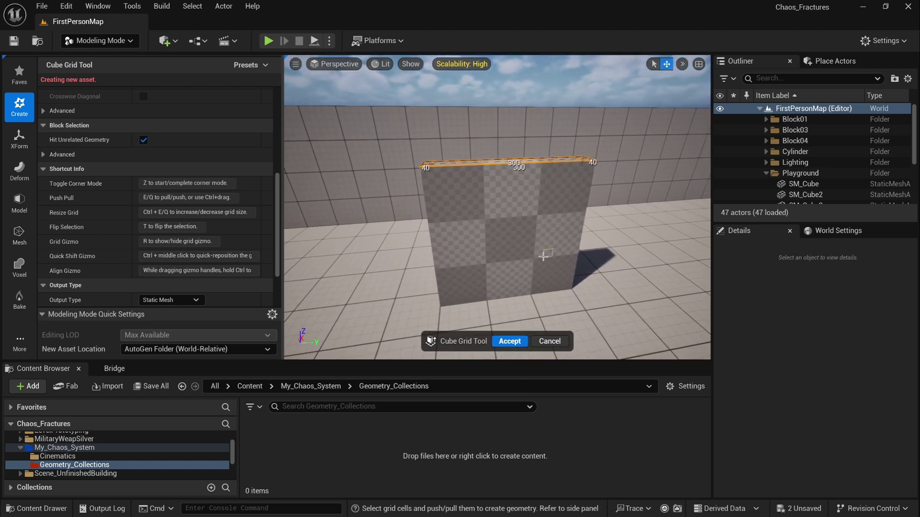
# - Accept the wall as CubeGridToolOutput and lift it off the floor to Z 175
pyautogui.click(512, 340)
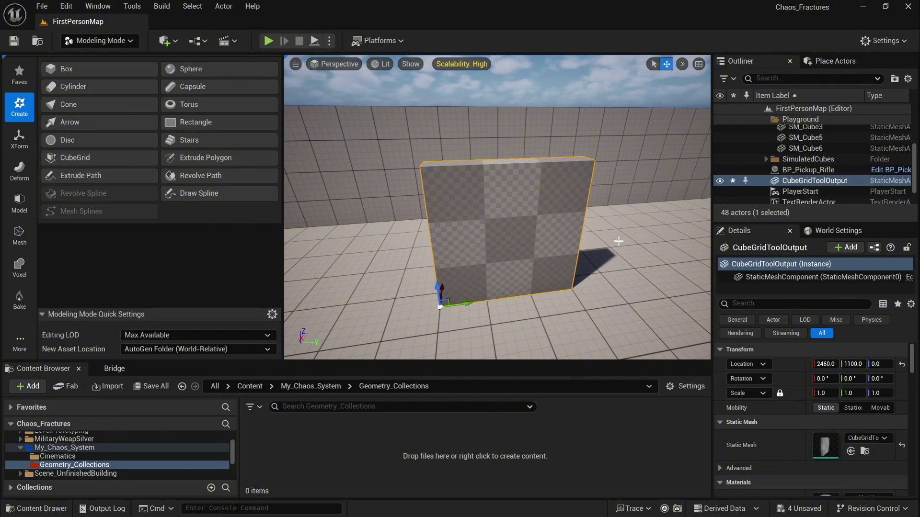
pyautogui.scroll(5, 527, 268)
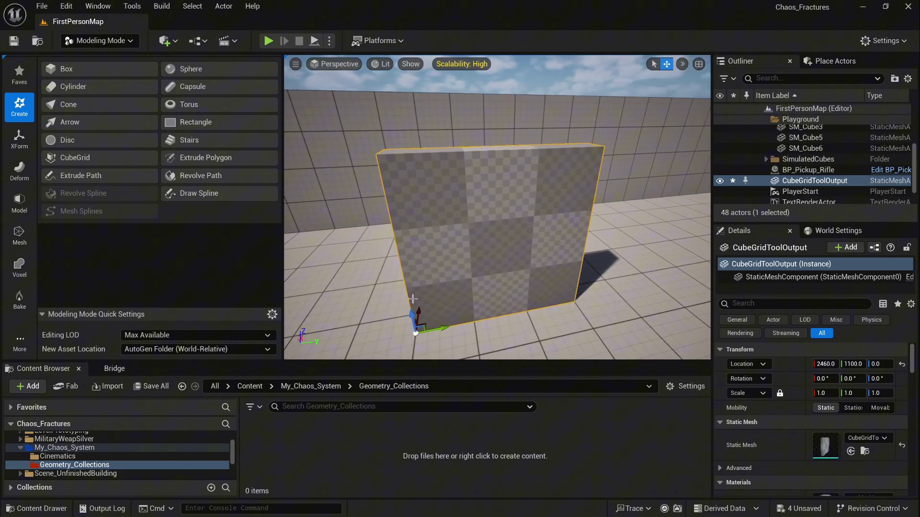
pyautogui.moveTo(409, 306); pyautogui.dragTo(445, 222)
pyautogui.scroll(-5, 395, 253)
pyautogui.moveTo(445, 221); pyautogui.dragTo(433, 232, button='right')
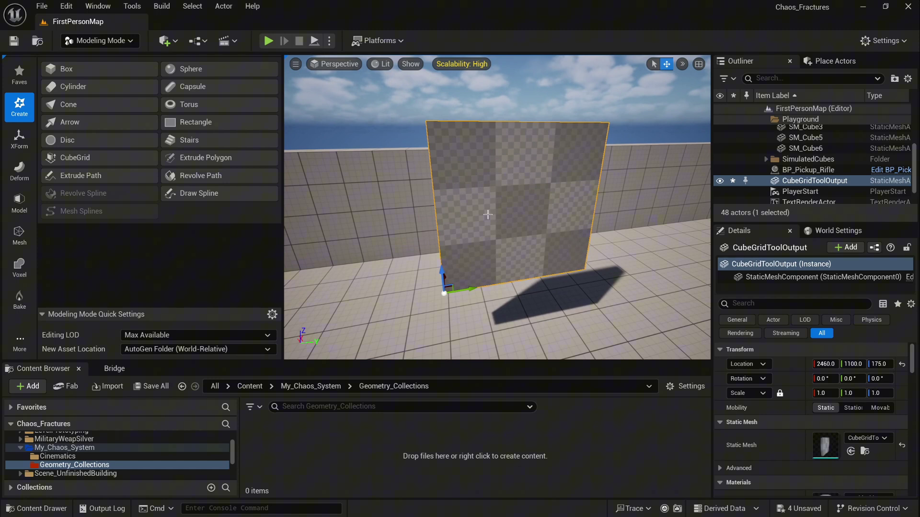
# - Switch to Fracture Mode, check the Fracture Level list, and leave Explode Amount at 0.0
pyautogui.click(134, 42)
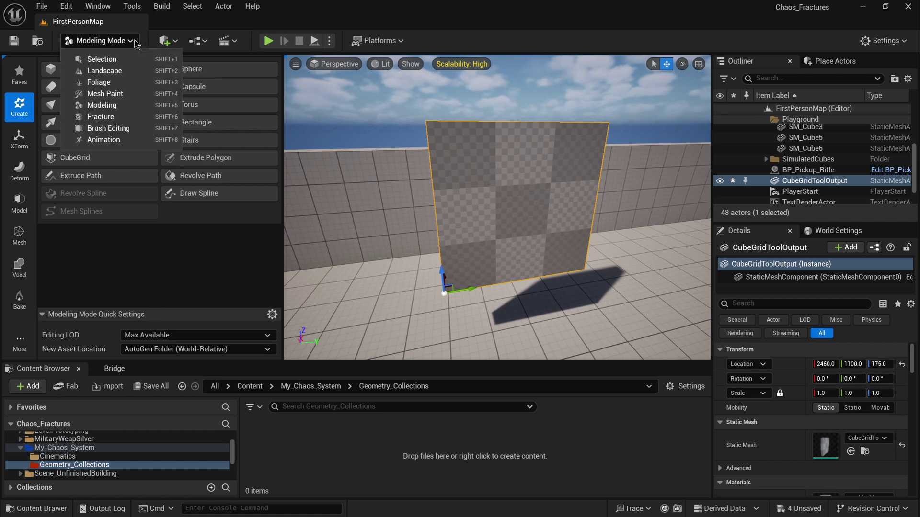
pyautogui.click(127, 117)
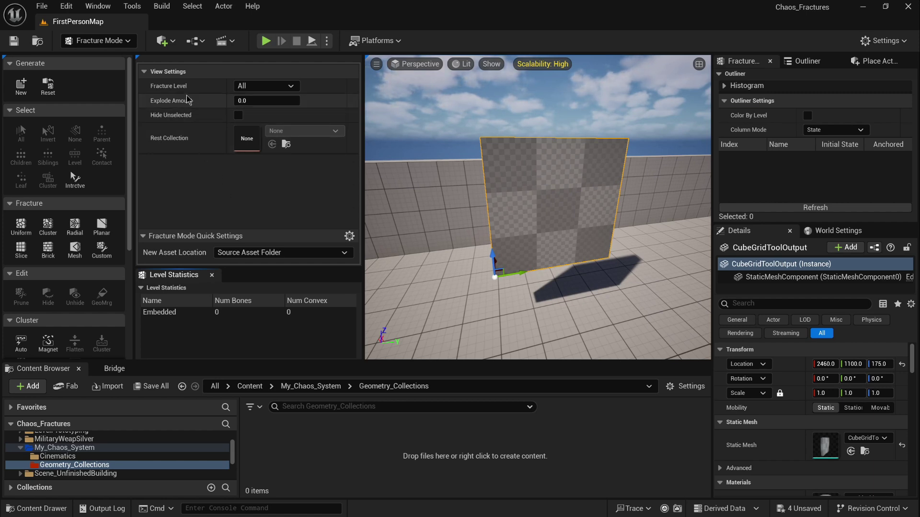
pyautogui.click(291, 86)
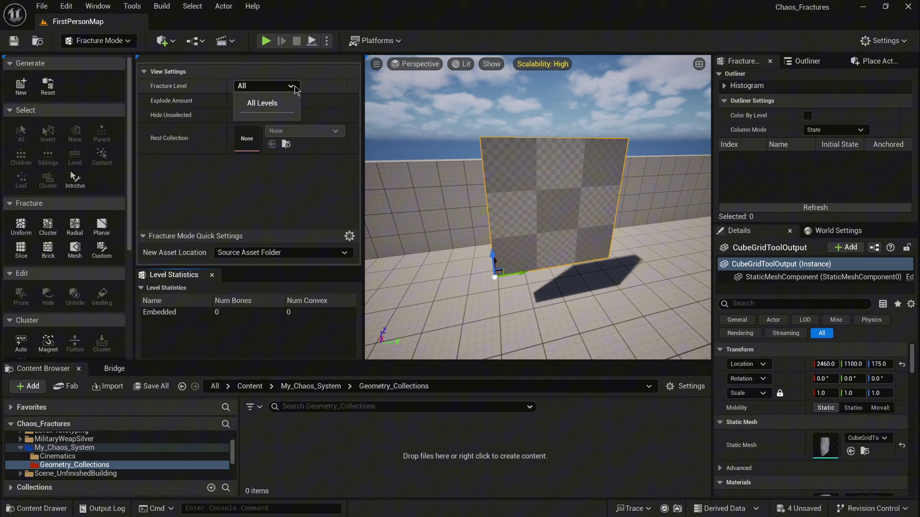
pyautogui.click(294, 87)
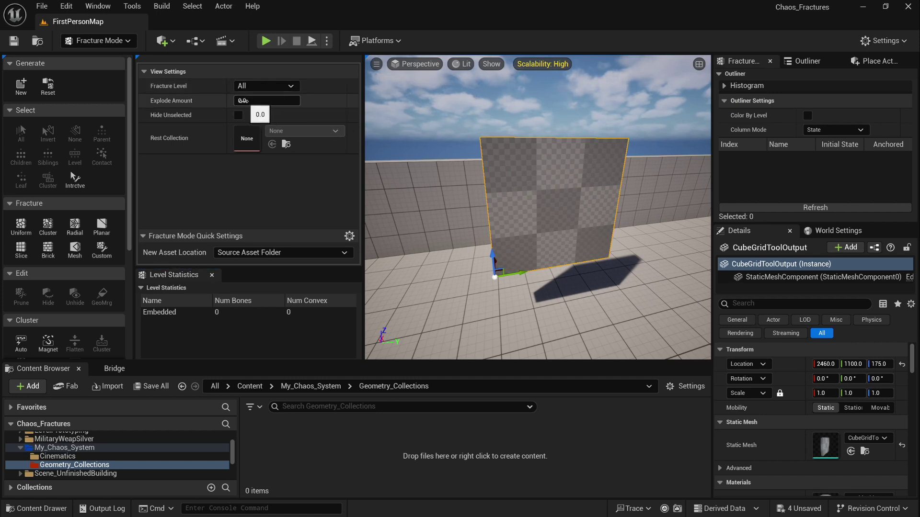
pyautogui.moveTo(243, 101); pyautogui.dragTo(258, 101)
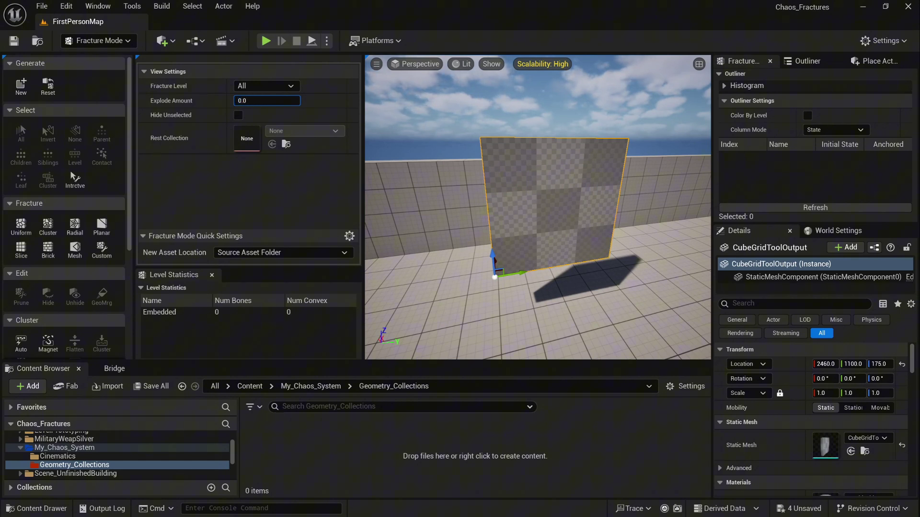
pyautogui.click(207, 114)
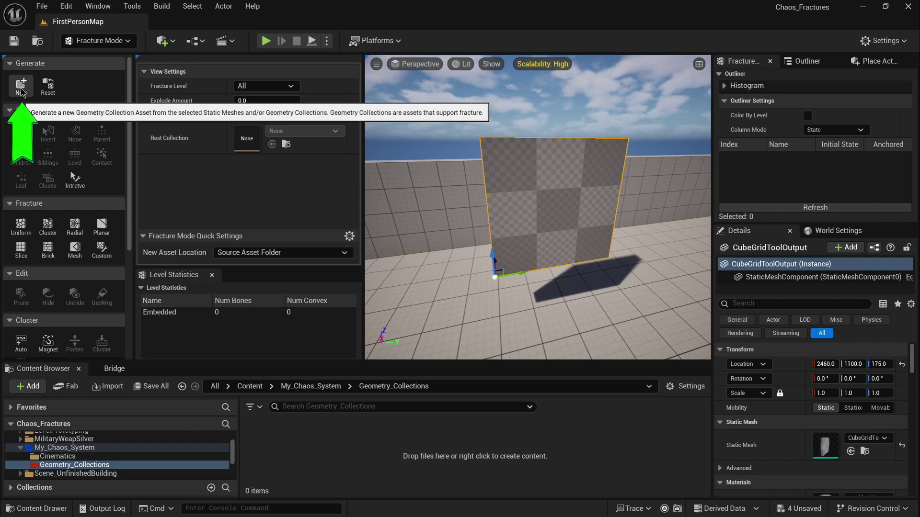
# - Create the geometry collection GC_GridWall from the wall in My_Chaos_System/Geometry_Collections
pyautogui.click(22, 90)
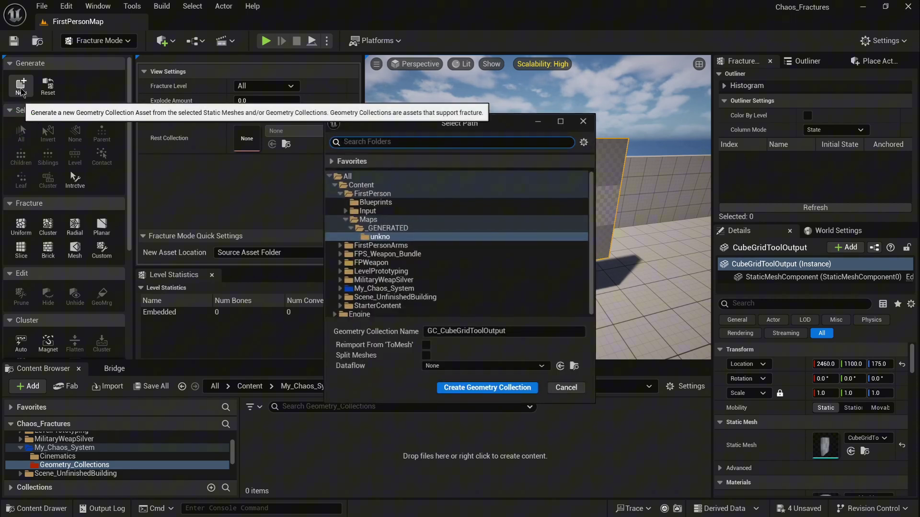
pyautogui.click(340, 288)
pyautogui.click(405, 306)
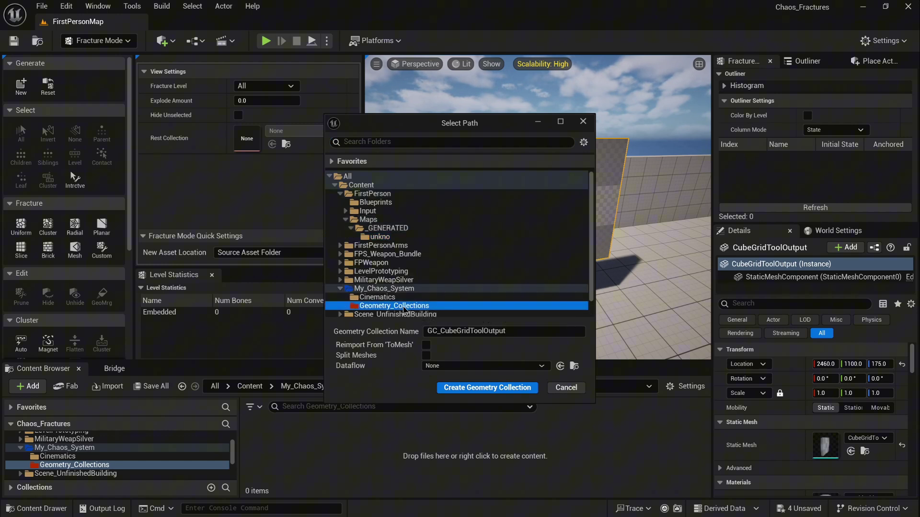
pyautogui.moveTo(504, 331); pyautogui.dragTo(476, 334)
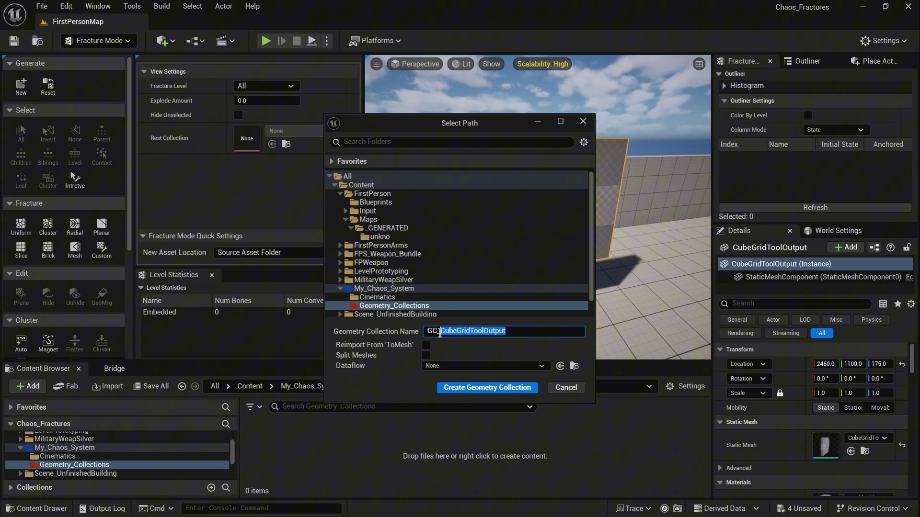
pyautogui.write('GC_Grid')
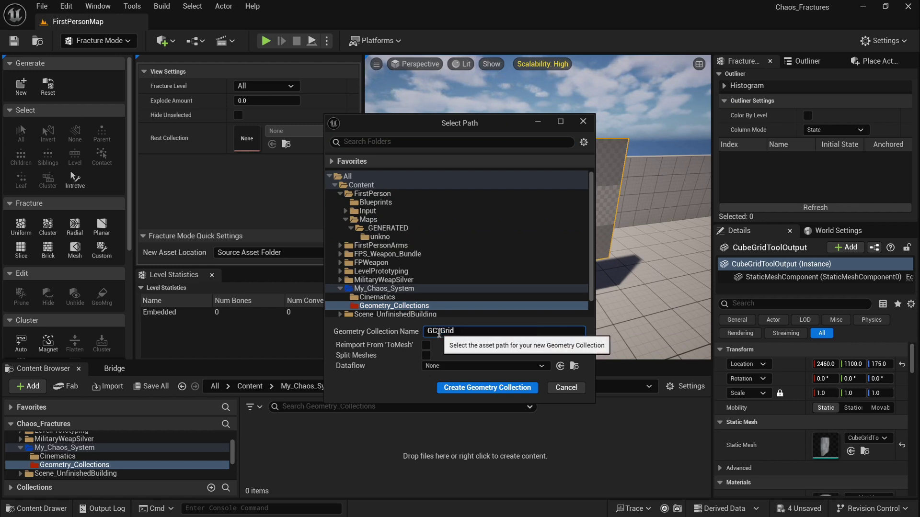
pyautogui.write('Wall')
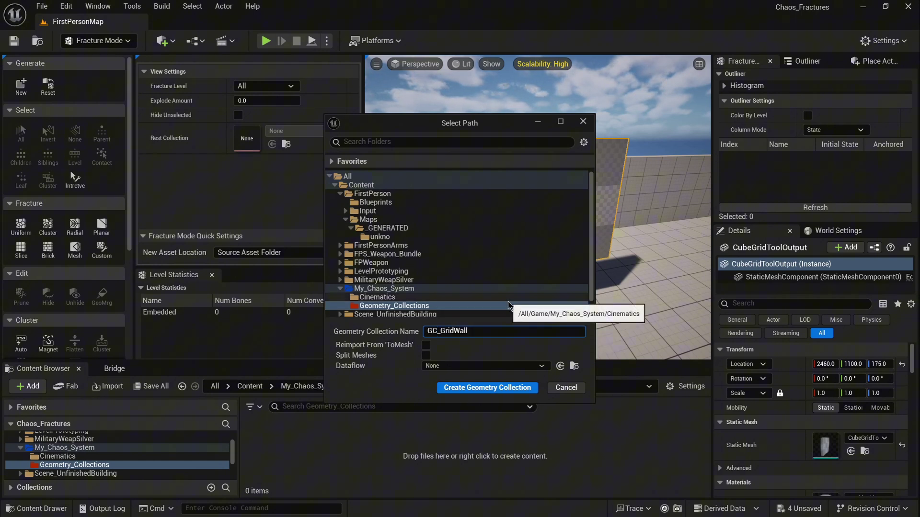
pyautogui.click(487, 388)
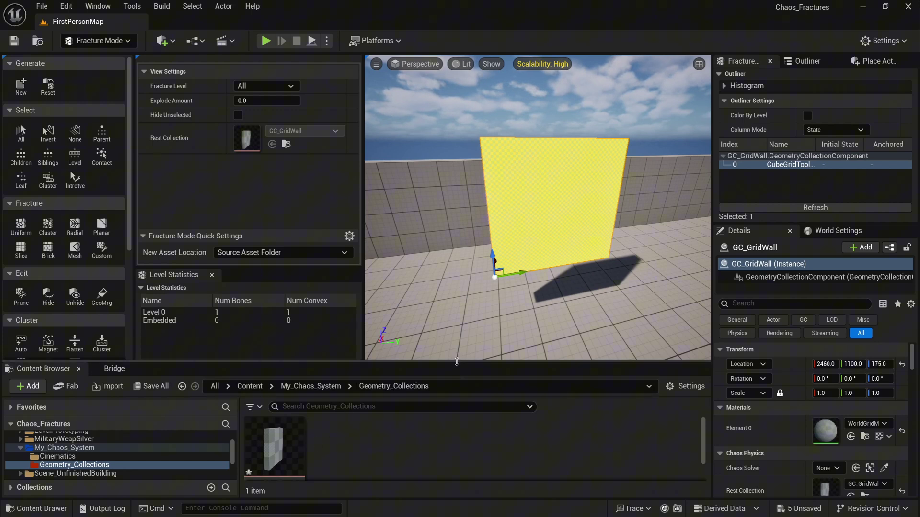
# - Enlarge the Content Browser and save all unsaved changes with Ctrl+Shift+S
pyautogui.moveTo(456, 361); pyautogui.dragTo(457, 331)
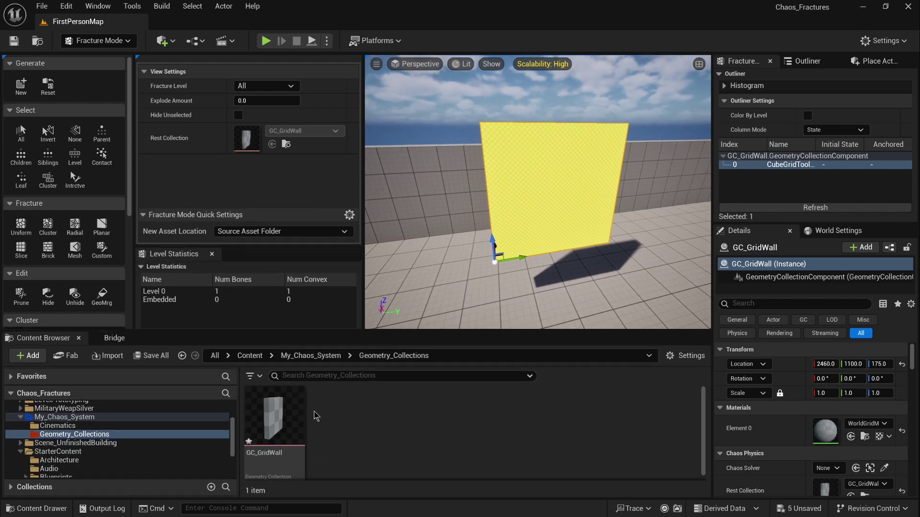
pyautogui.moveTo(278, 415)
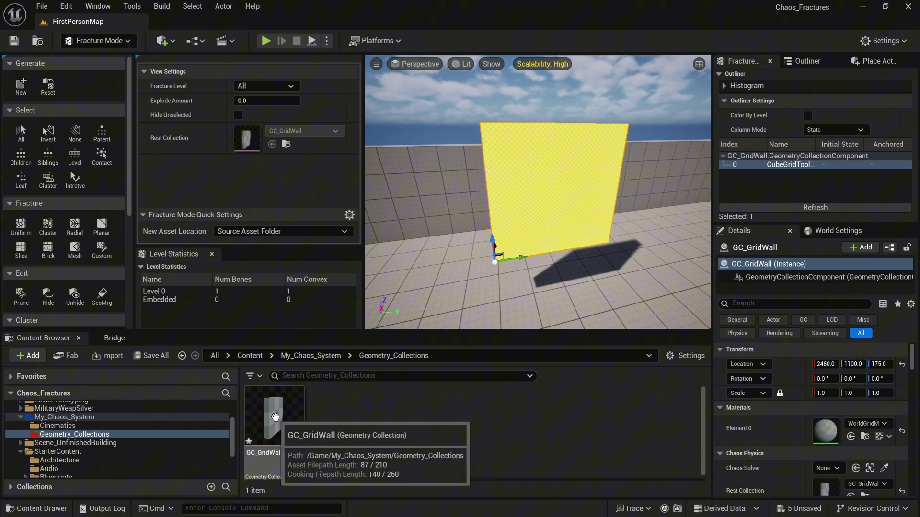
pyautogui.hotkey('ctrl', 'shift', 's')
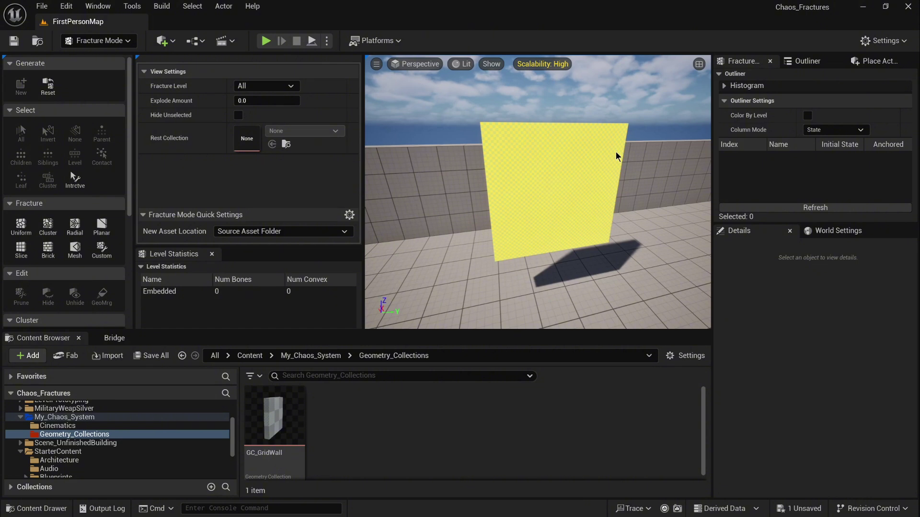
# - Select the GC_GridWall actor in the Outliner and widen the right-hand panels
pyautogui.click(809, 61)
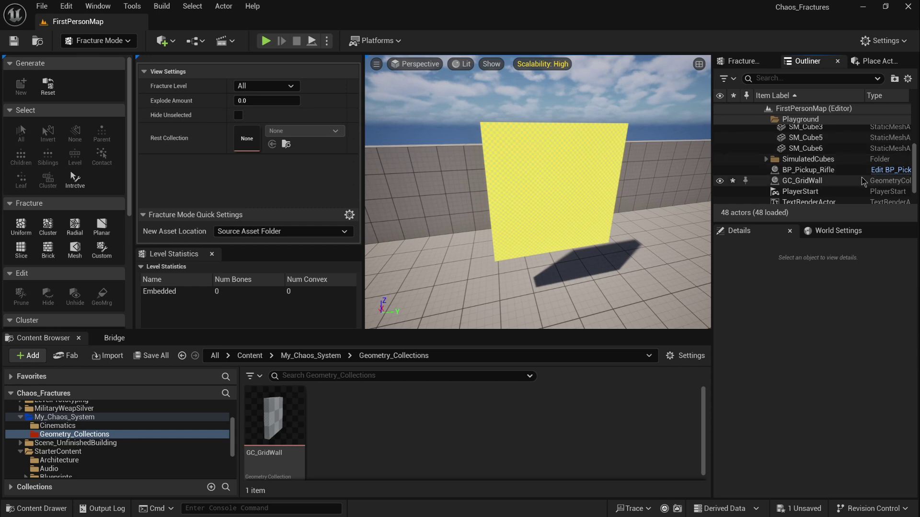
pyautogui.click(896, 183)
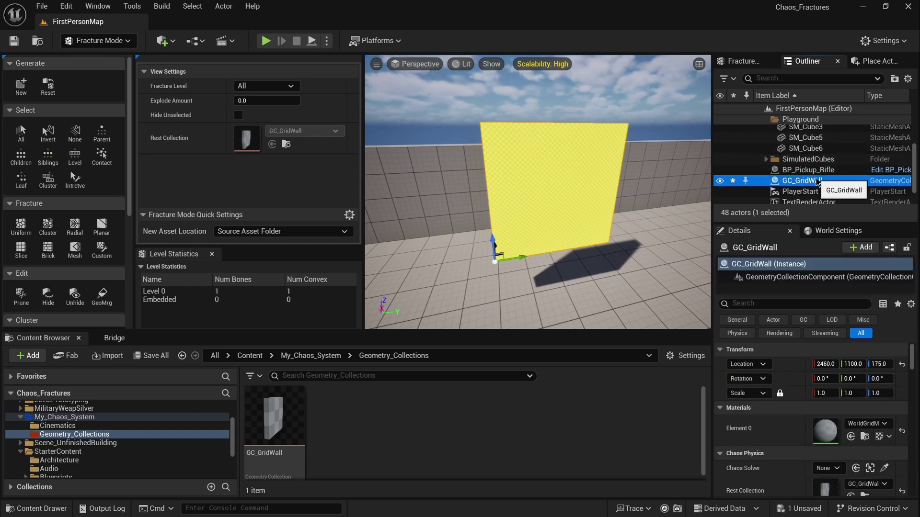
pyautogui.moveTo(713, 149); pyautogui.dragTo(681, 152)
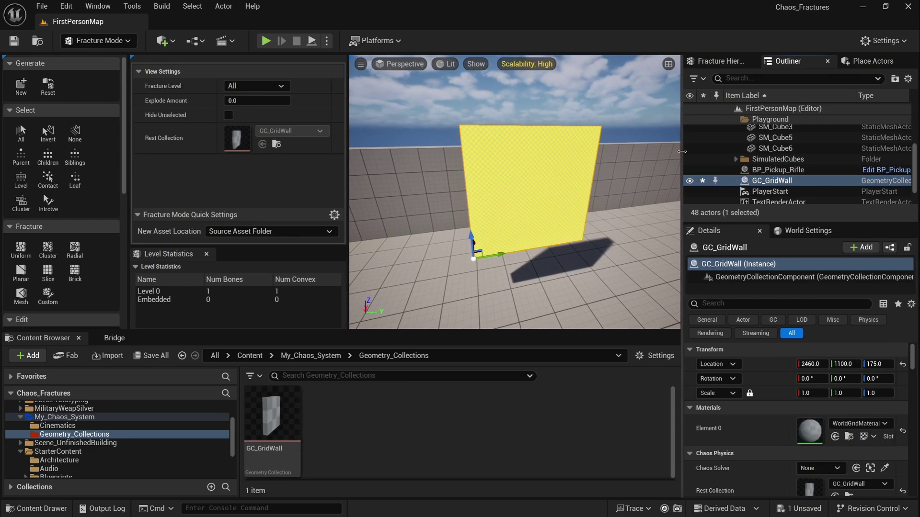
pyautogui.click(719, 61)
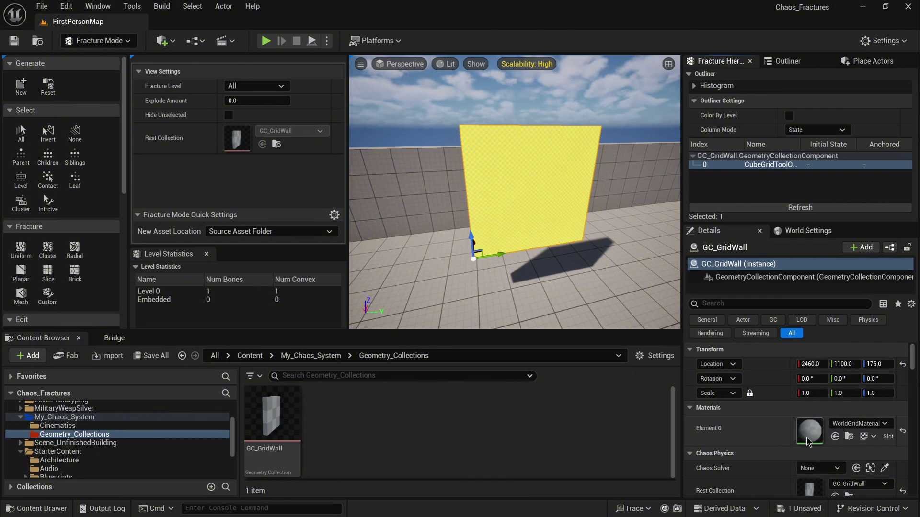
pyautogui.scroll(-5, 109, 435)
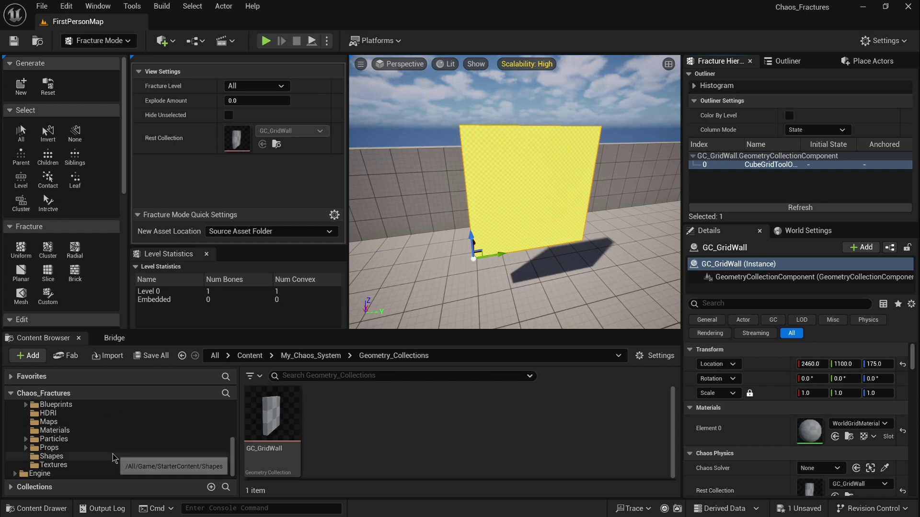
pyautogui.scroll(3, 107, 433)
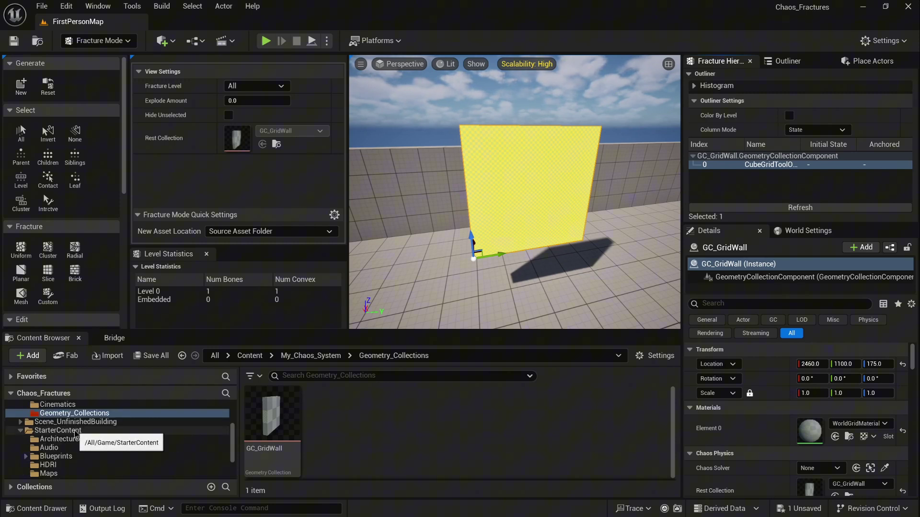
pyautogui.click(106, 431)
pyautogui.scroll(-3, 108, 432)
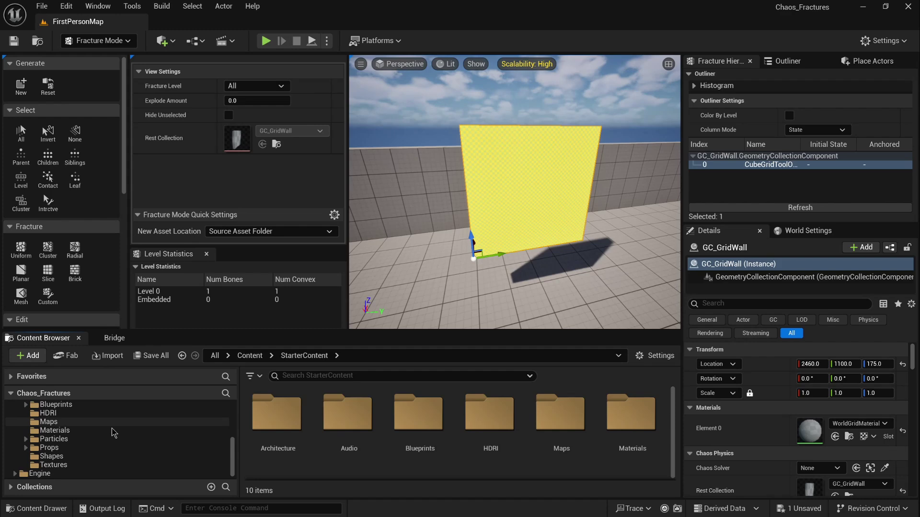
pyautogui.click(103, 431)
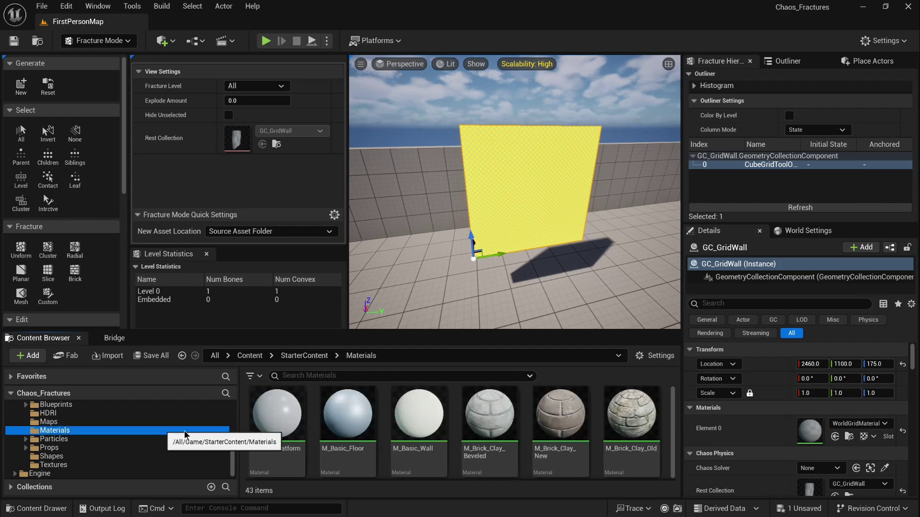
pyautogui.click(427, 414)
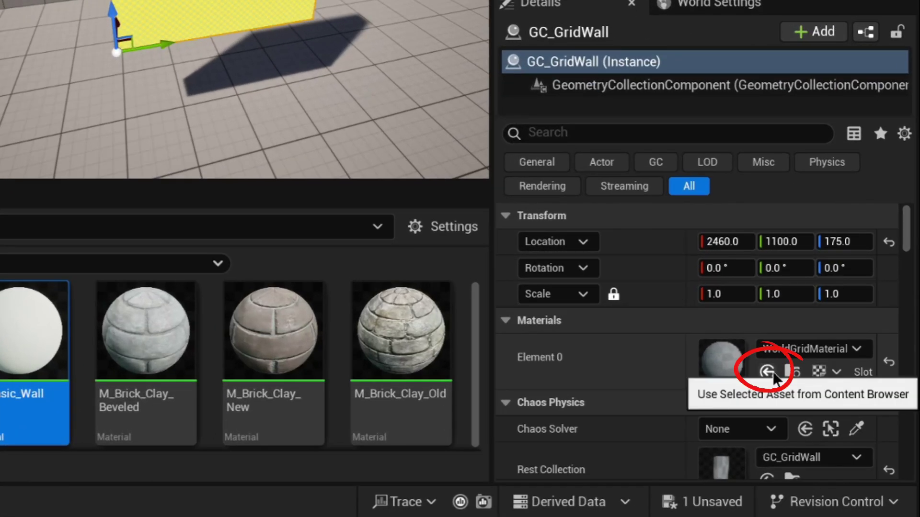
pyautogui.click(772, 374)
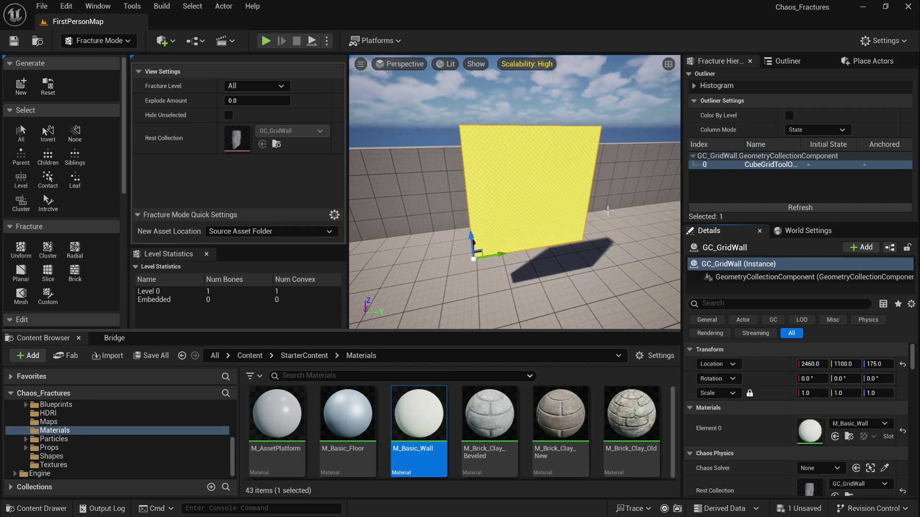
pyautogui.click(608, 211)
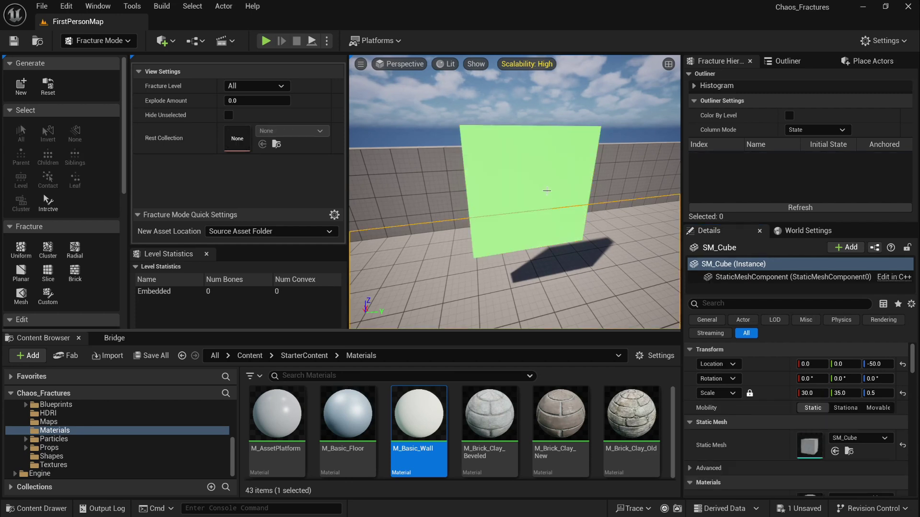
pyautogui.click(549, 195)
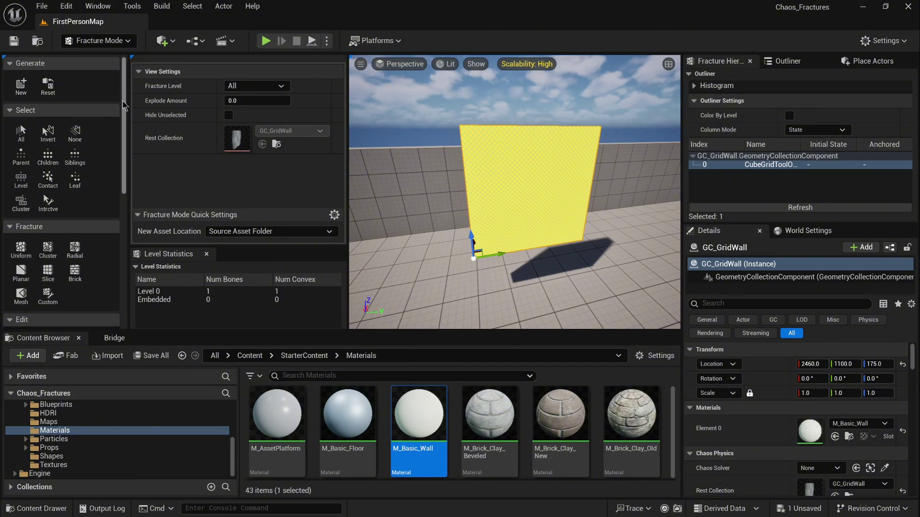
# - Open the Material utility and bring the Asset Materials slot showing WorldGridMaterial into view
pyautogui.scroll(-2, 118, 128)
pyautogui.scroll(-5, 118, 129)
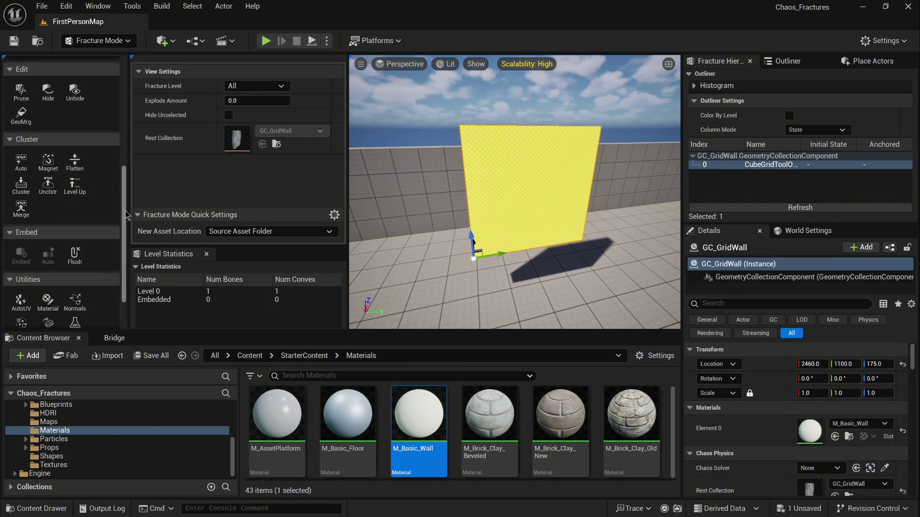
pyautogui.scroll(-1, 126, 238)
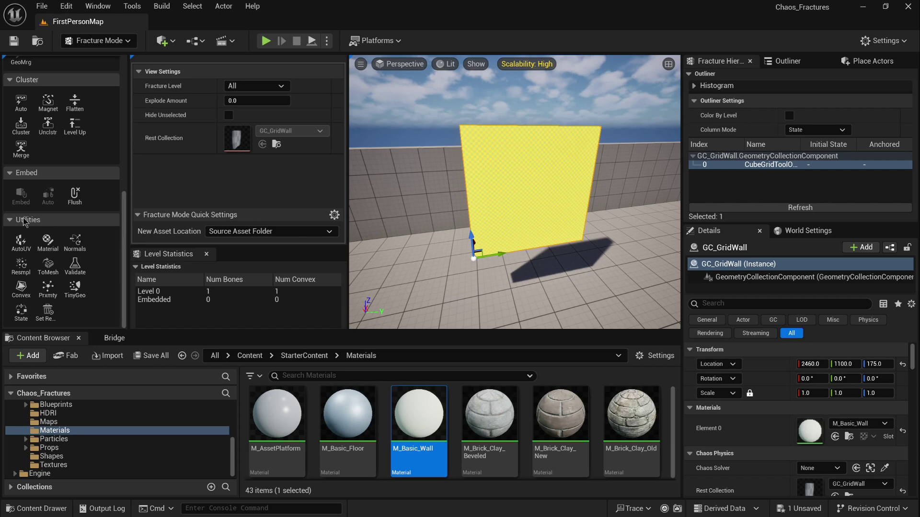
pyautogui.click(49, 246)
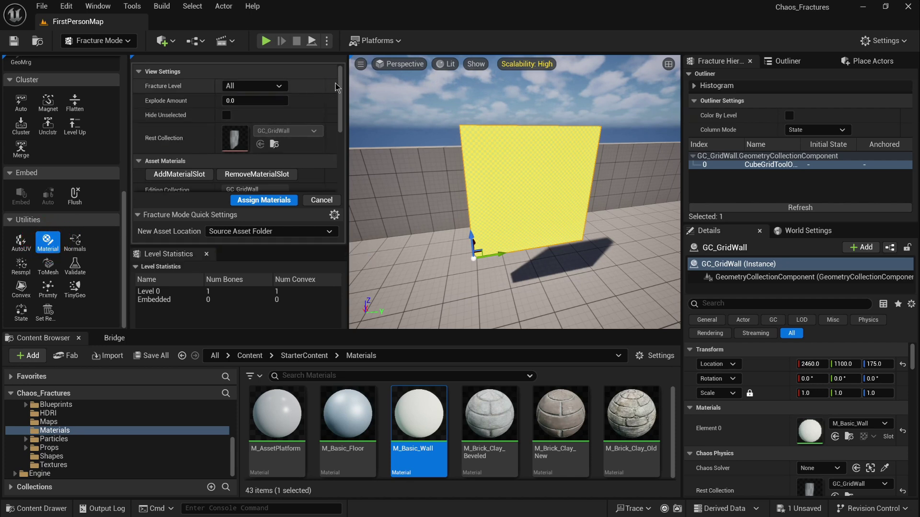
pyautogui.moveTo(340, 84); pyautogui.dragTo(341, 124)
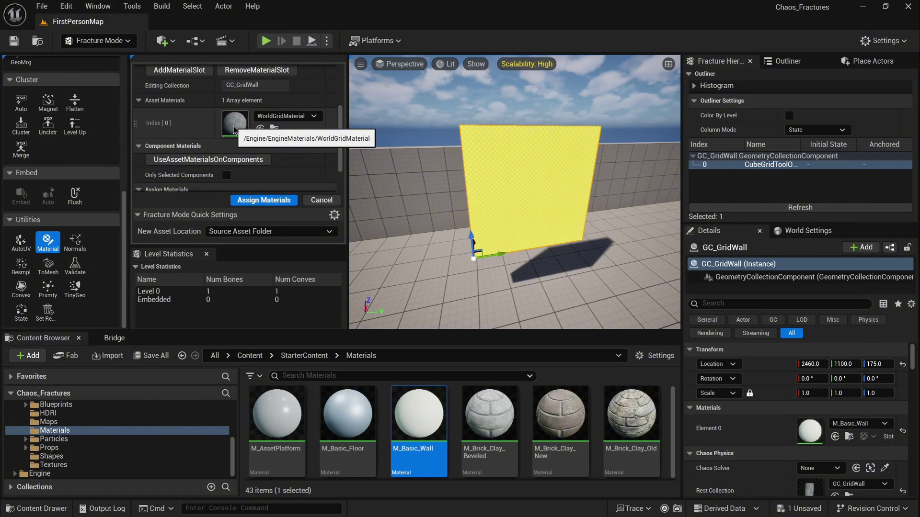
# - Set material slot 0 to M_Basic_Wall and assign it to All Faces
pyautogui.click(260, 129)
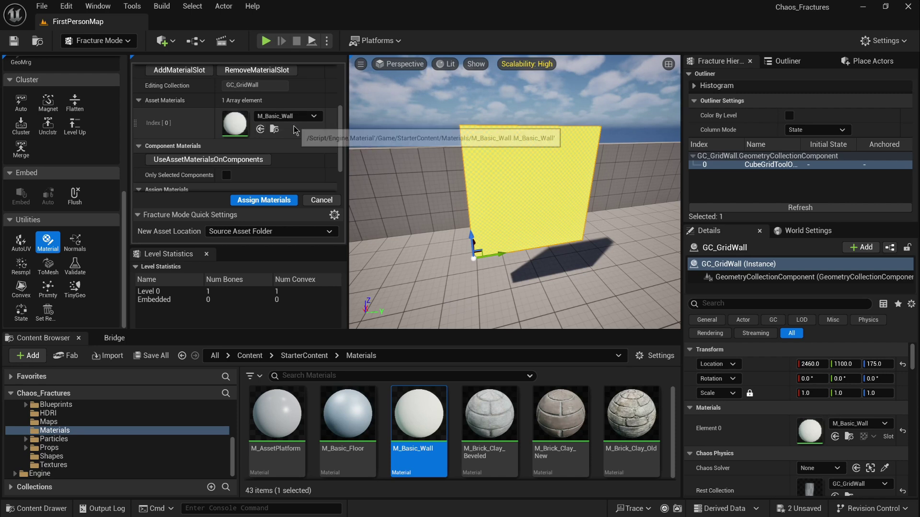
pyautogui.scroll(-3, 294, 128)
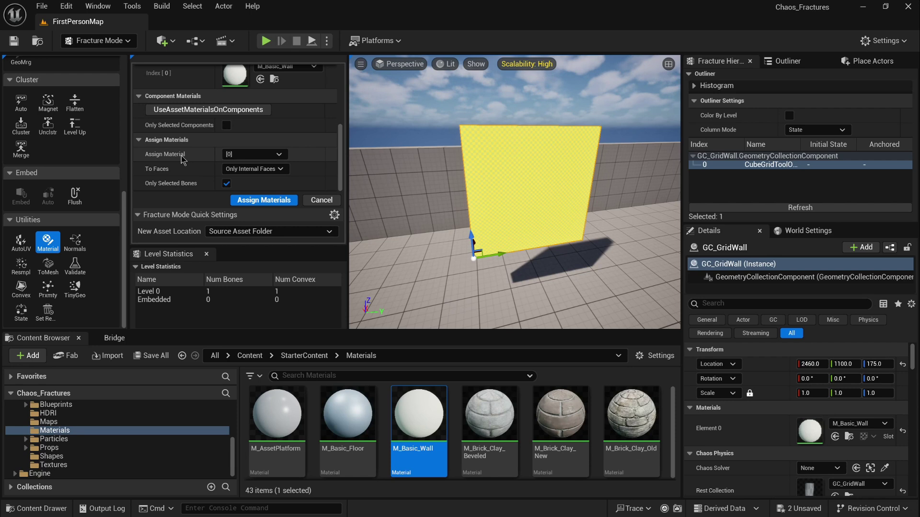
pyautogui.click(280, 171)
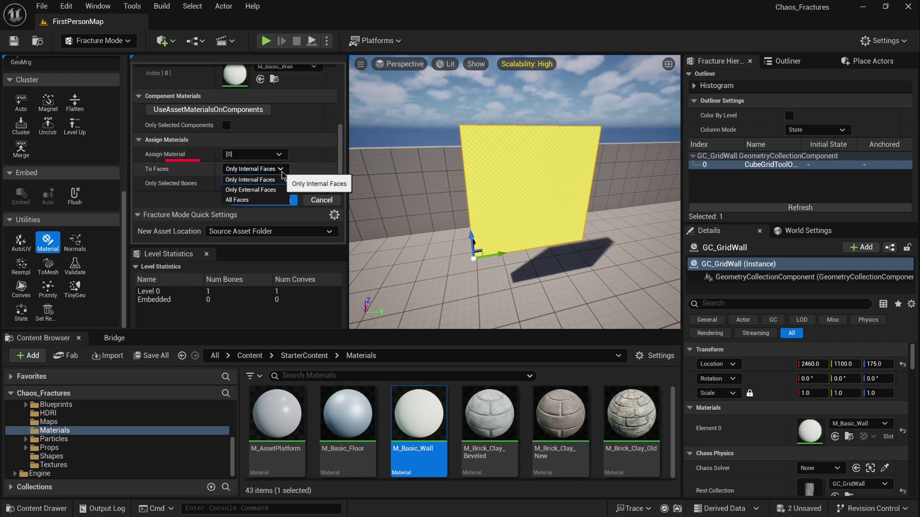
pyautogui.click(273, 200)
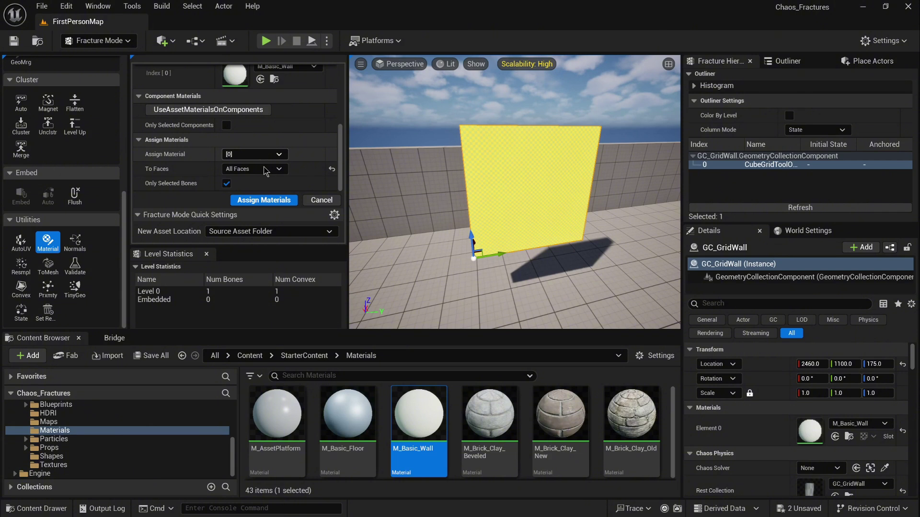
pyautogui.click(269, 203)
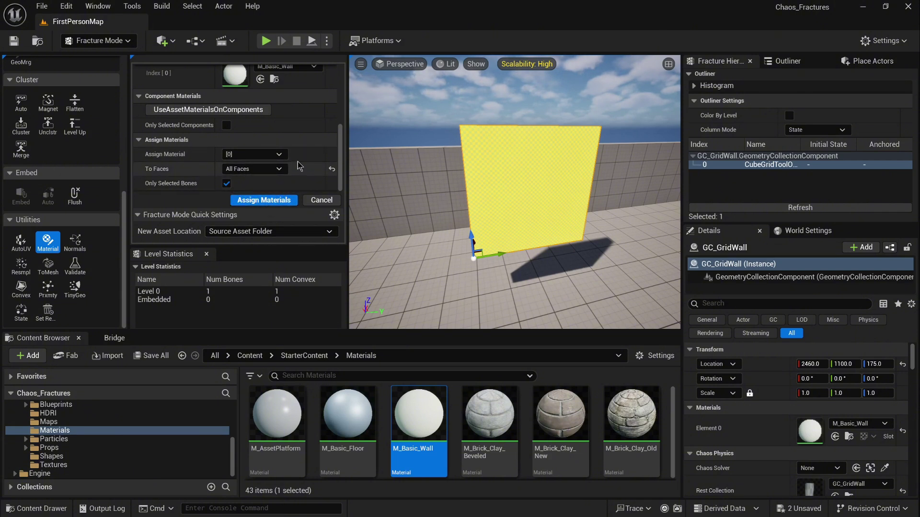
pyautogui.scroll(3, 297, 163)
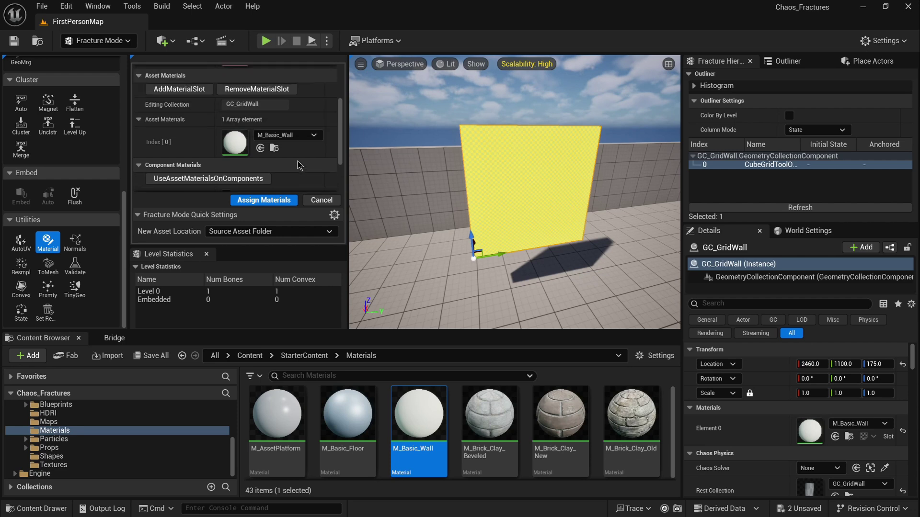
pyautogui.scroll(1, 299, 165)
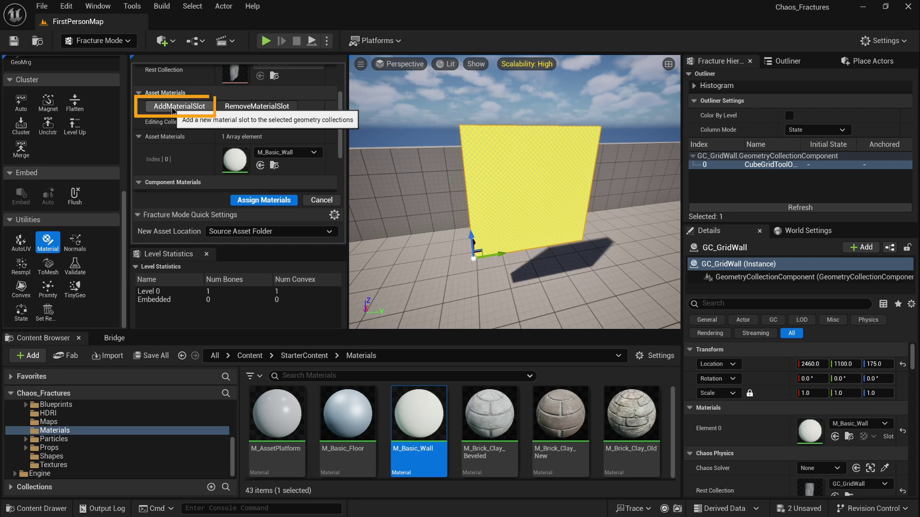
# - Add material slot [1] to GC_GridWall and fill it with M_Metal_Gold
pyautogui.click(175, 109)
pyautogui.scroll(-2, 297, 158)
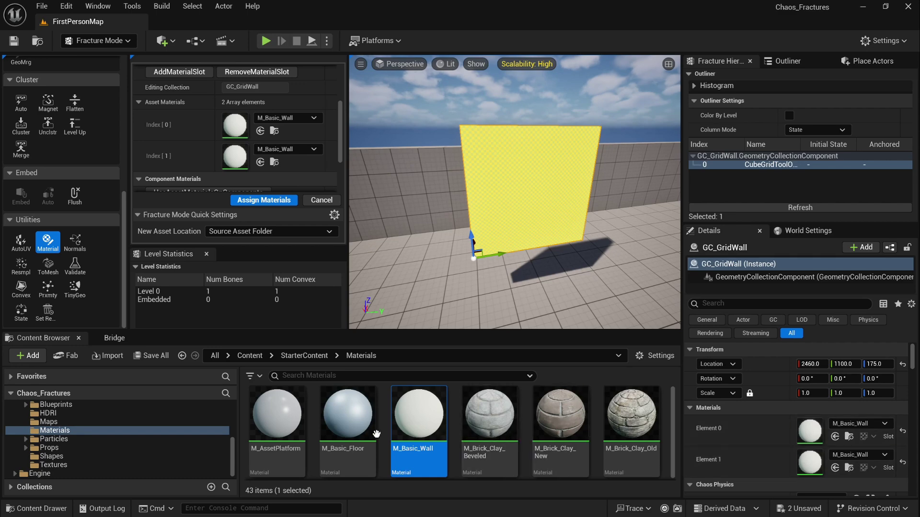
pyautogui.scroll(-1, 370, 432)
pyautogui.scroll(-5, 369, 433)
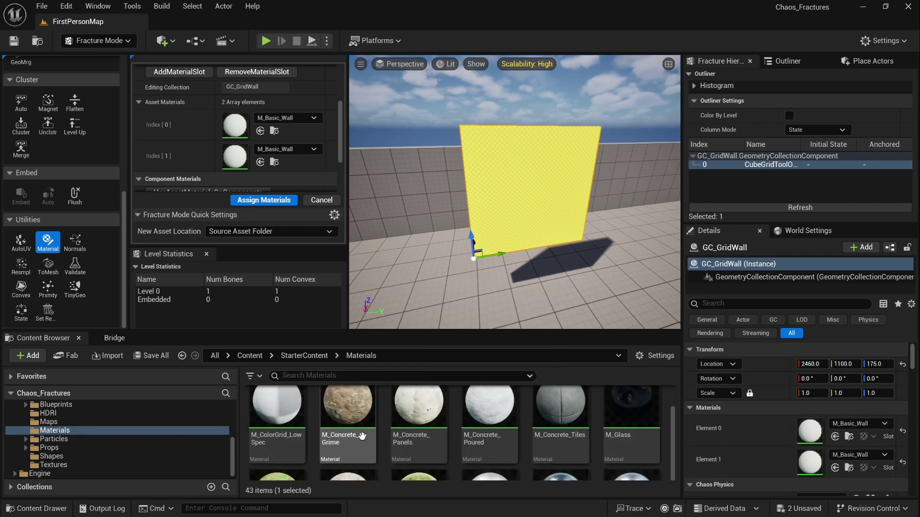
pyautogui.scroll(-5, 362, 436)
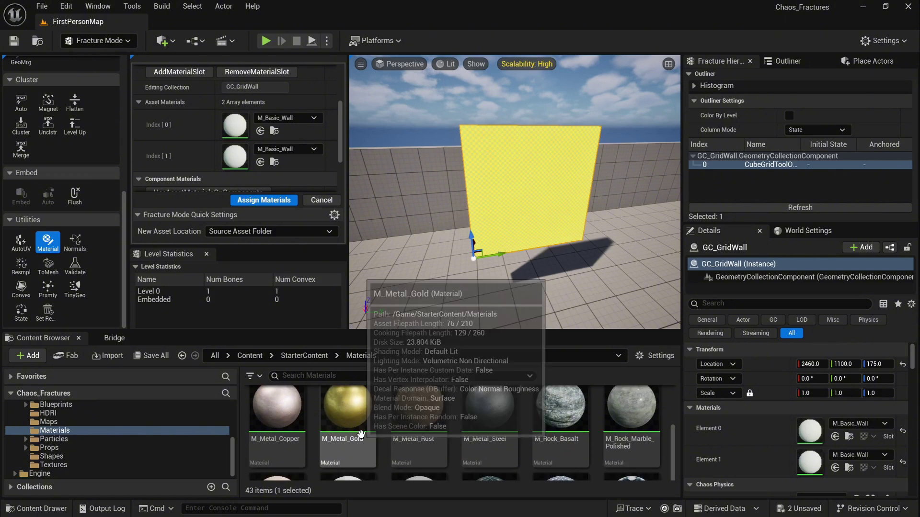
pyautogui.click(351, 413)
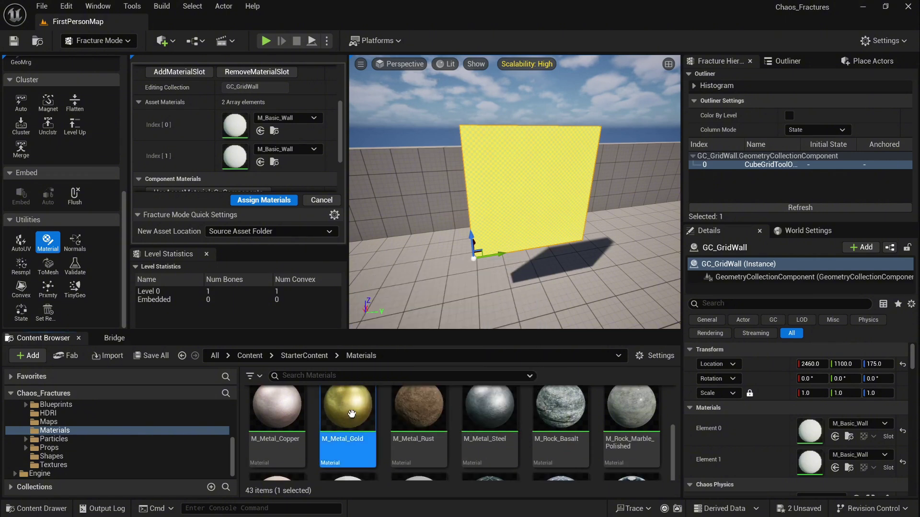
pyautogui.click(260, 162)
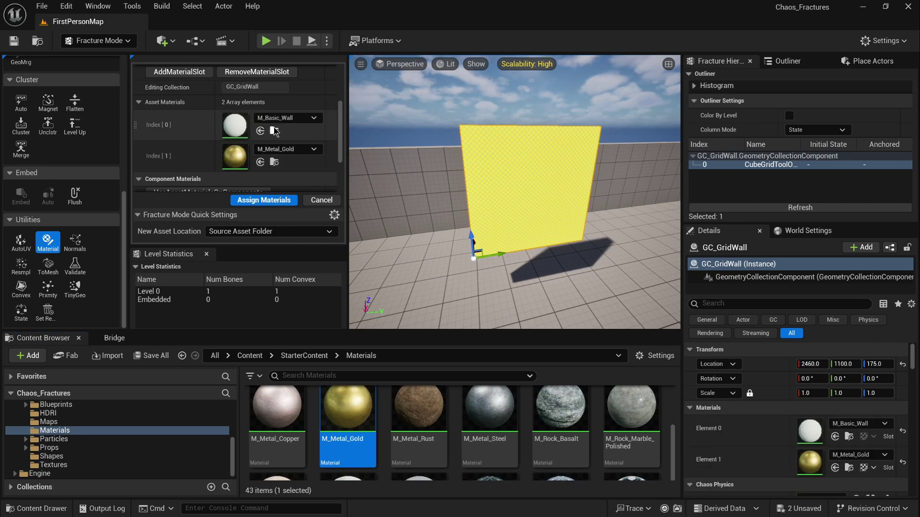
pyautogui.scroll(-2, 276, 137)
pyautogui.scroll(-1, 276, 138)
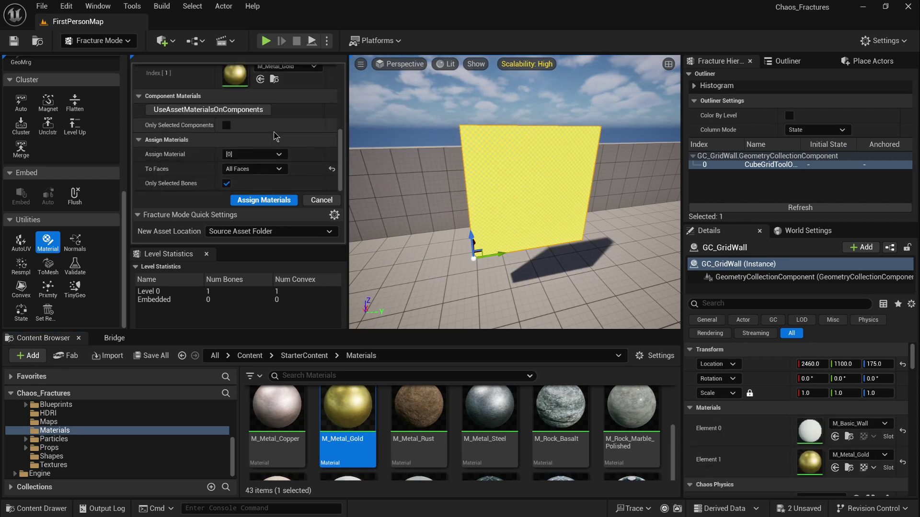
# - Assign material slot [1] to only internal faces, then widen the 3D viewport
pyautogui.click(280, 156)
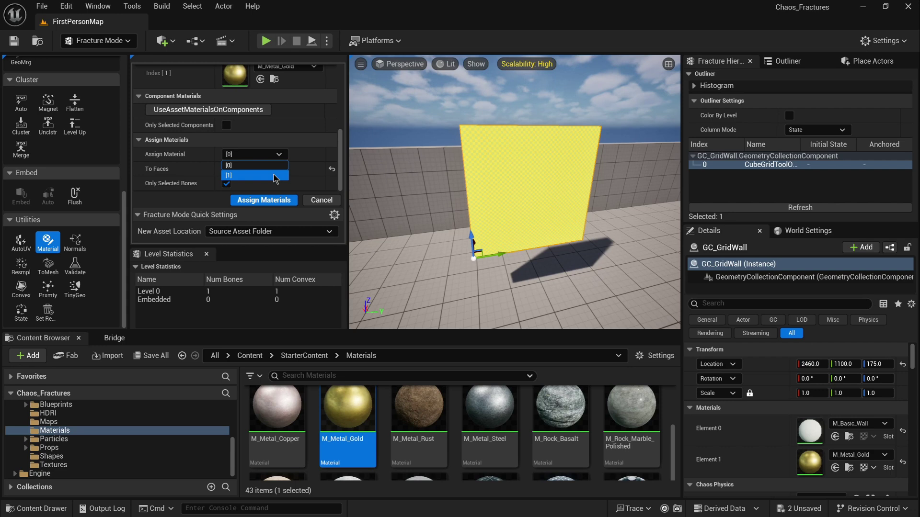
pyautogui.click(275, 176)
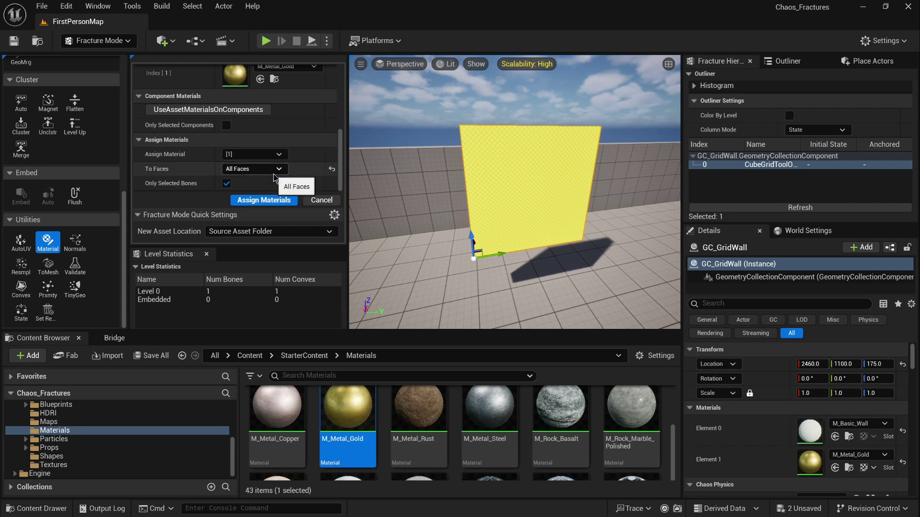
pyautogui.click(332, 170)
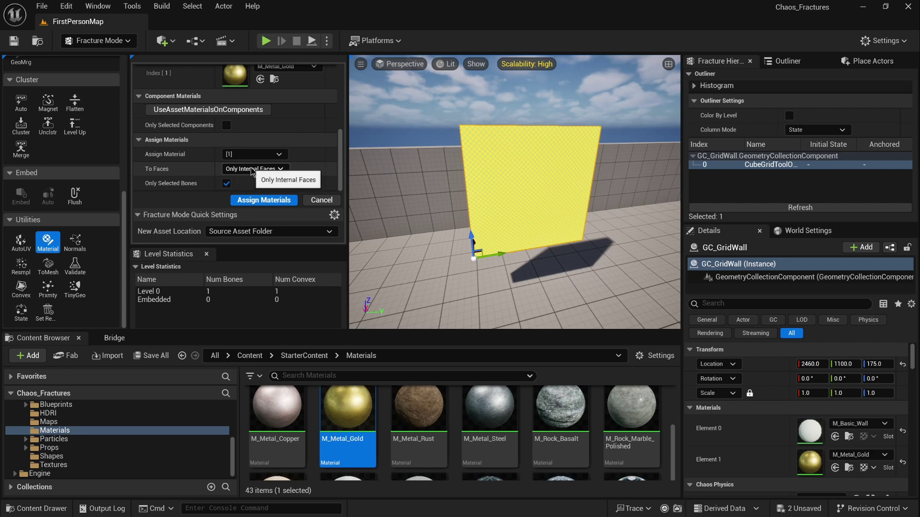
pyautogui.click(262, 201)
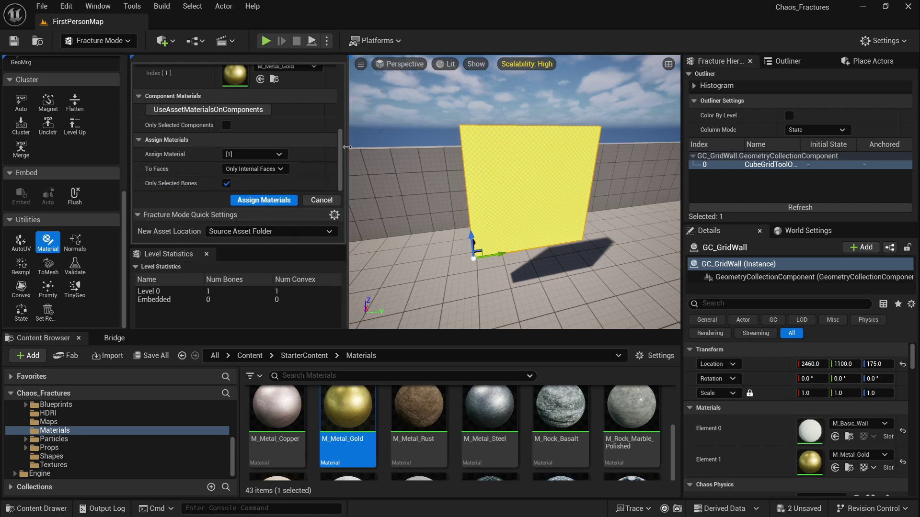
pyautogui.moveTo(347, 147); pyautogui.dragTo(297, 153)
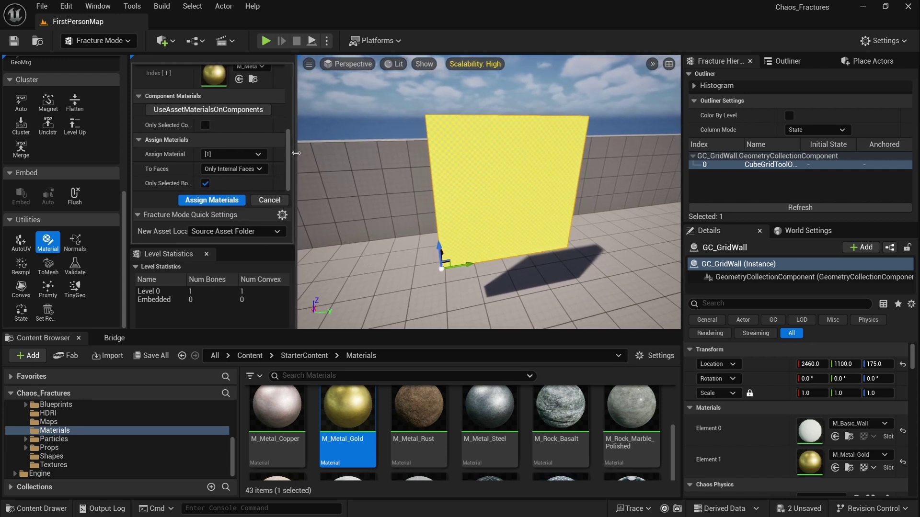